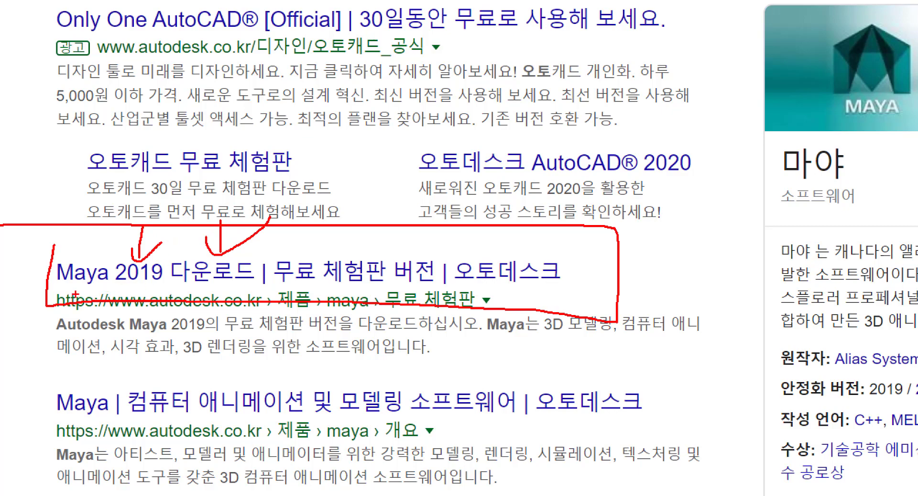
Open Autodesk's Maya 2019 free trial page from the search results and read its 30-day trial heading.
{"action": "mouse_move", "coordinate": [56, 301]}
{"action": "left_mouse_down"}
{"action": "mouse_move", "coordinate": [340, 290]}
{"action": "mouse_move", "coordinate": [12, 233]}
{"action": "mouse_move", "coordinate": [12, 304]}
{"action": "left_mouse_up"}
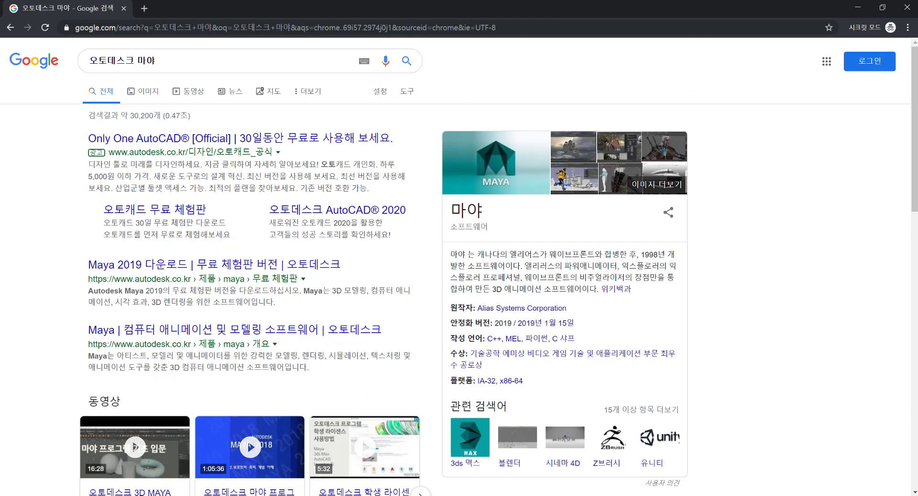
{"action": "left_click", "coordinate": [257, 270]}
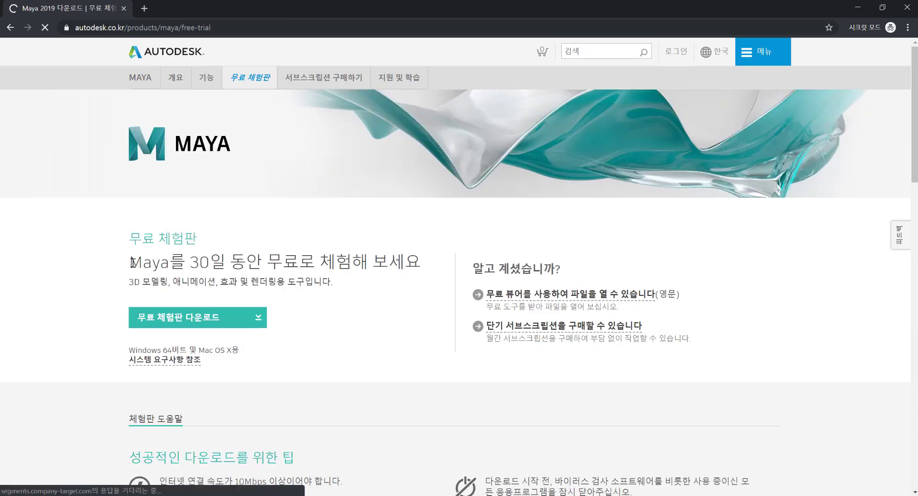
{"action": "mouse_move", "coordinate": [129, 262]}
{"action": "left_mouse_down"}
{"action": "mouse_move", "coordinate": [423, 264]}
{"action": "mouse_move", "coordinate": [433, 273]}
{"action": "mouse_move", "coordinate": [423, 263]}
{"action": "mouse_move", "coordinate": [128, 262]}
{"action": "left_mouse_up"}
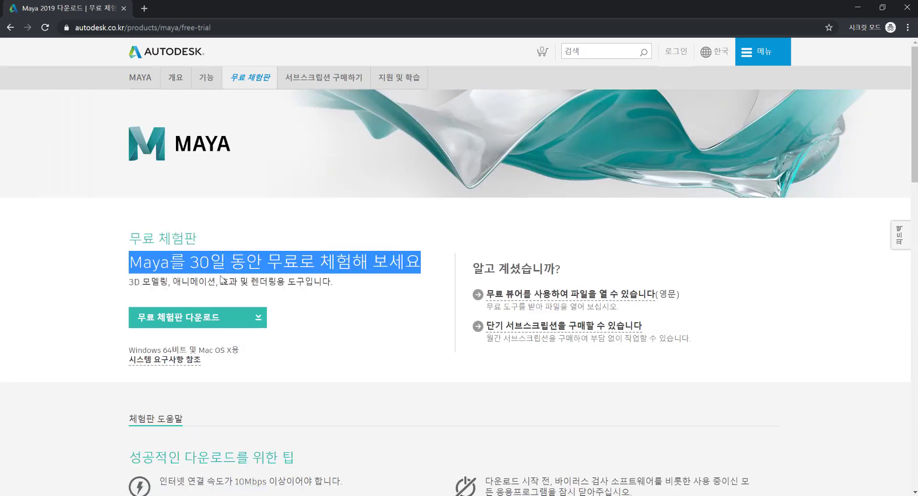
{"action": "scroll", "coordinate": [322, 269], "scroll_direction": "down", "scroll_amount": 1}
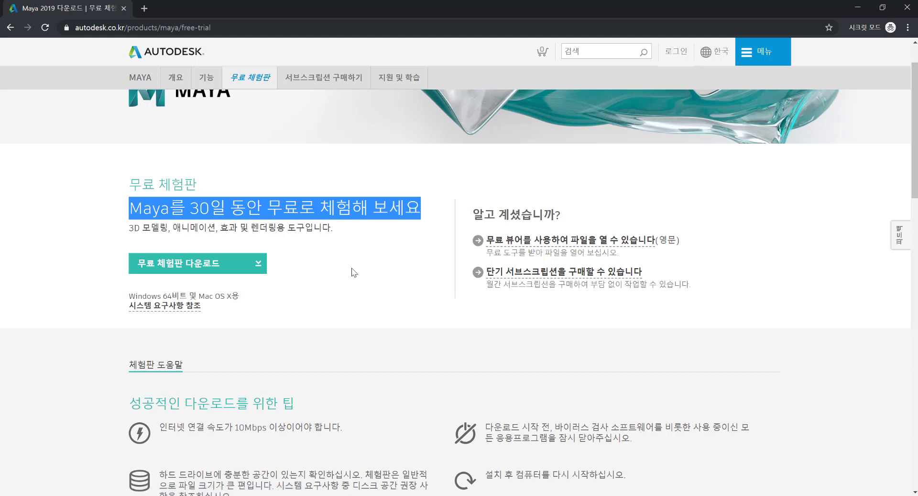
{"action": "left_click", "coordinate": [346, 255]}
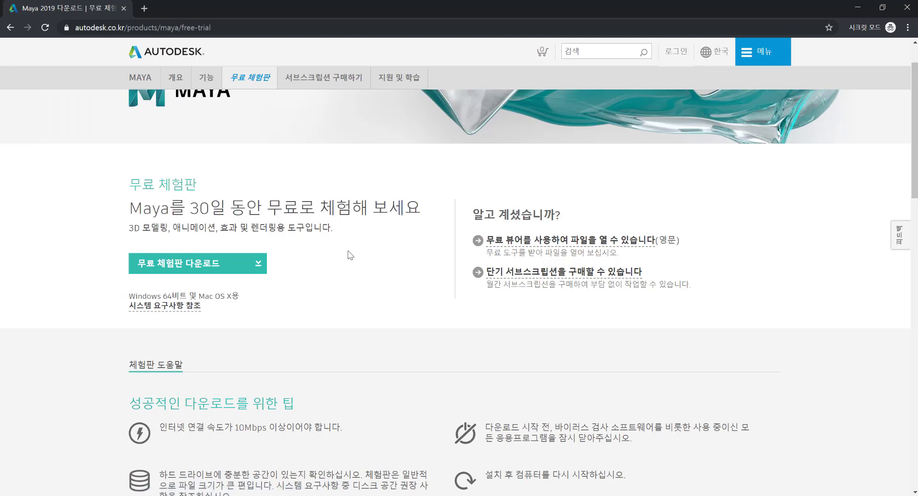
Open Maya's subscription purchase page and review the monthly, 1-year and 3-year prices.
{"action": "left_click", "coordinate": [334, 86]}
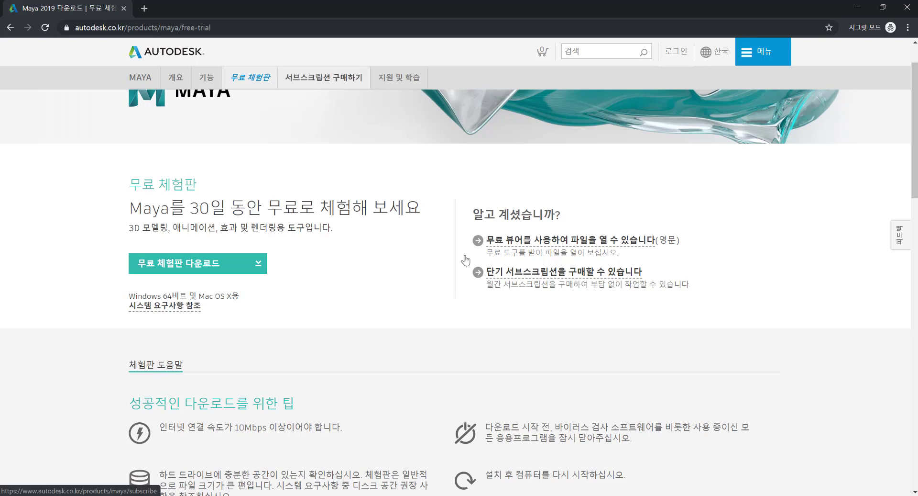
{"action": "scroll", "coordinate": [424, 170], "scroll_direction": "down", "scroll_amount": 2}
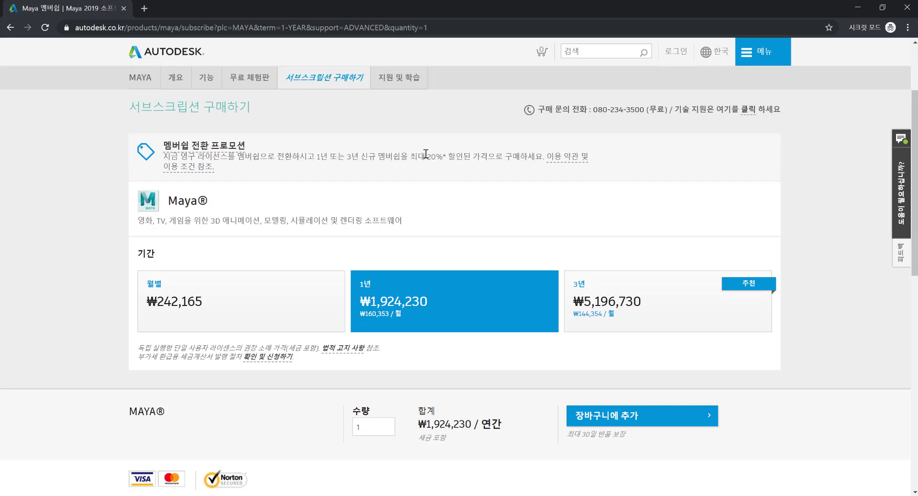
{"action": "scroll", "coordinate": [426, 195], "scroll_direction": "down", "scroll_amount": 1}
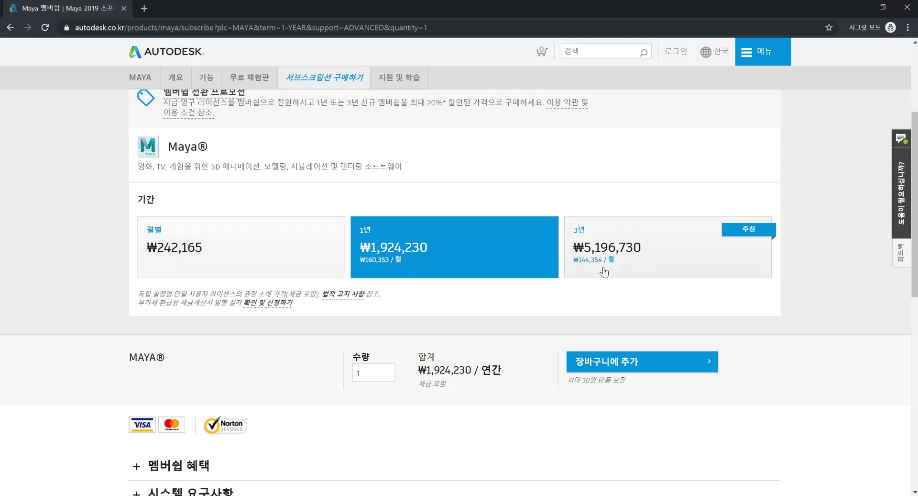
{"action": "scroll", "coordinate": [461, 210], "scroll_direction": "up", "scroll_amount": 1}
{"action": "scroll", "coordinate": [461, 209], "scroll_direction": "up", "scroll_amount": 3}
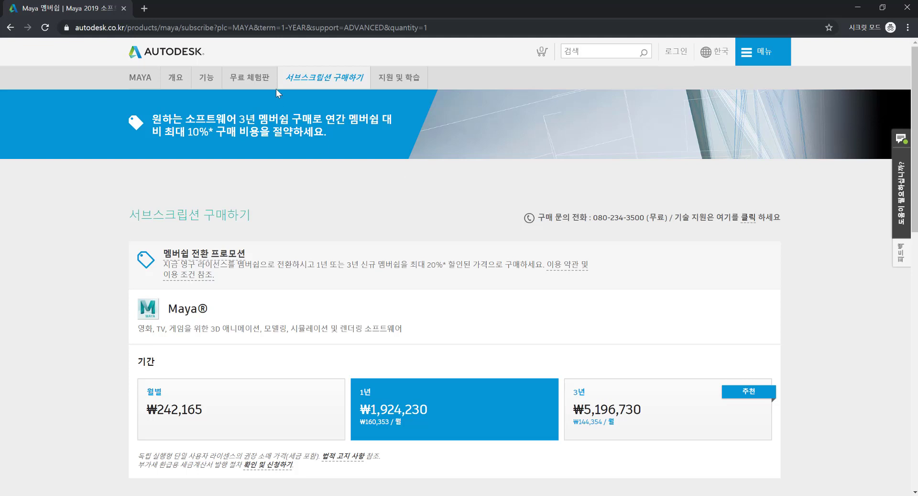
Return to the Maya free trial page and open its system requirements.
{"action": "left_click", "coordinate": [254, 80]}
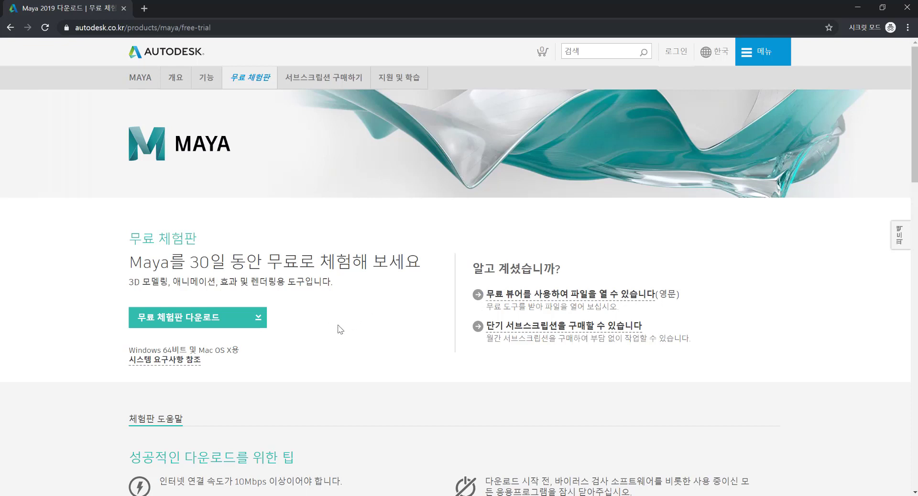
{"action": "scroll", "coordinate": [349, 334], "scroll_direction": "down", "scroll_amount": 2}
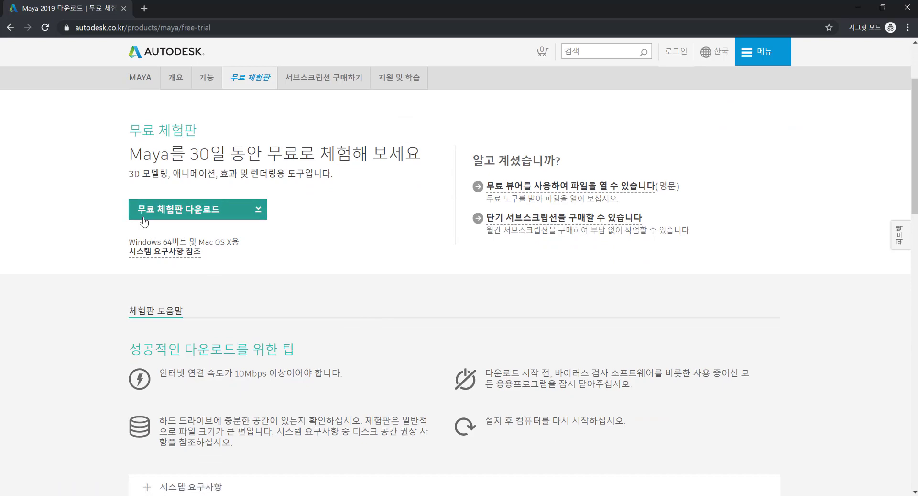
{"action": "left_click", "coordinate": [157, 253]}
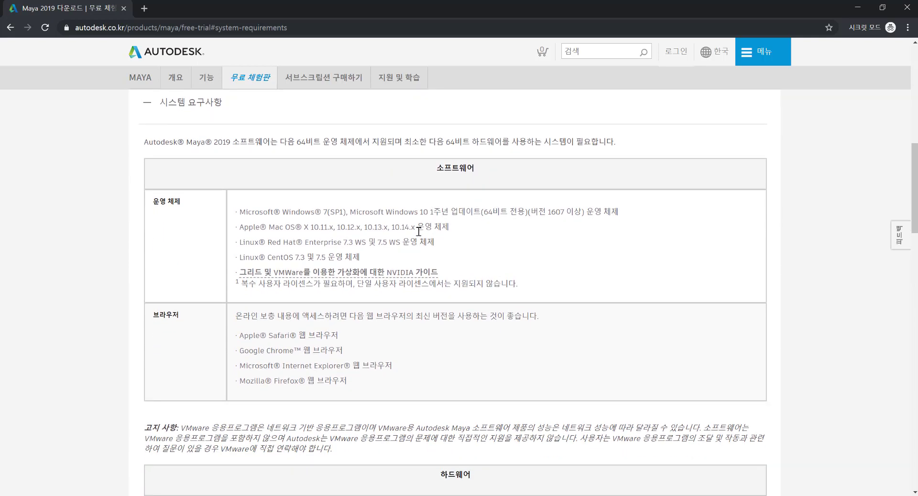
Examine the supported Windows, Mac and Linux operating systems in the software requirements table.
{"action": "left_click_drag", "start_coordinate": [297, 141], "coordinate": [355, 142]}
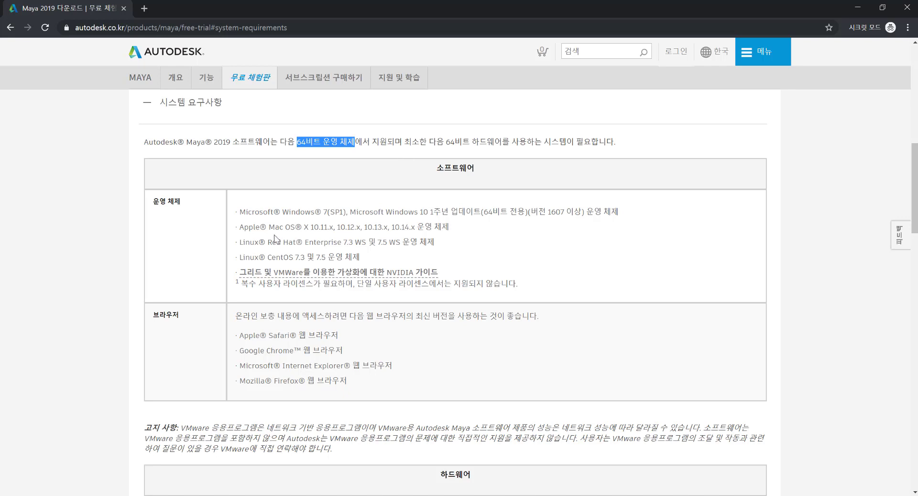
{"action": "left_click", "coordinate": [289, 222]}
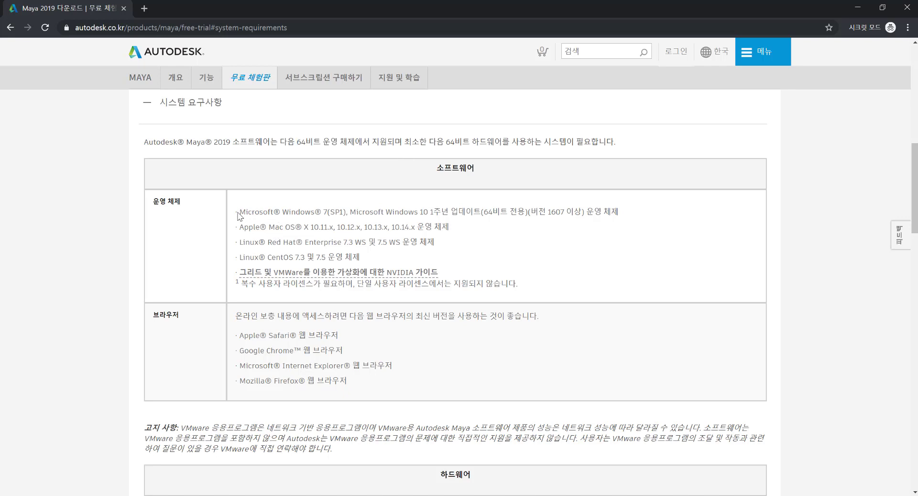
{"action": "left_click_drag", "start_coordinate": [238, 213], "coordinate": [426, 213]}
{"action": "left_click", "coordinate": [373, 215]}
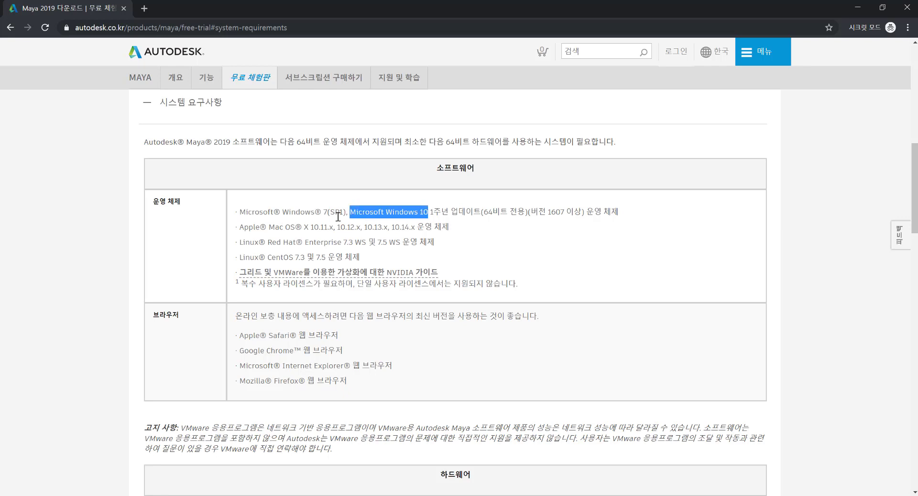
{"action": "left_click_drag", "start_coordinate": [330, 213], "coordinate": [343, 213]}
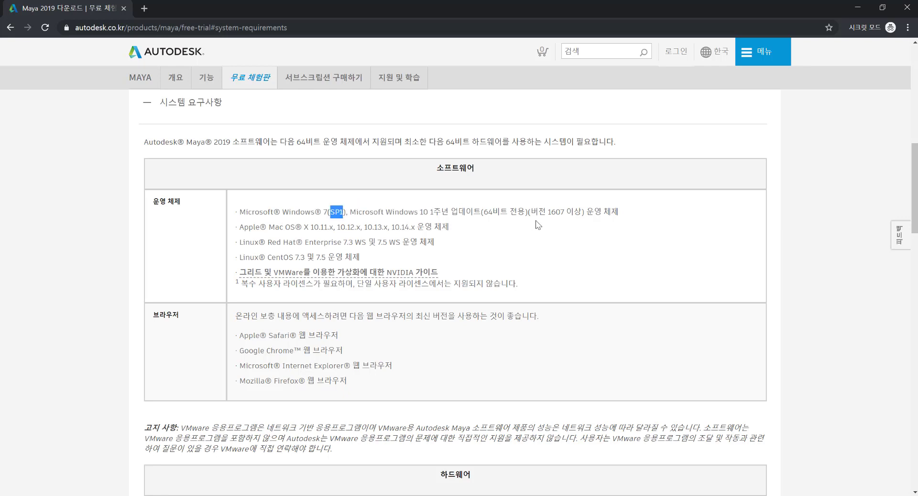
{"action": "left_click_drag", "start_coordinate": [450, 228], "coordinate": [244, 229]}
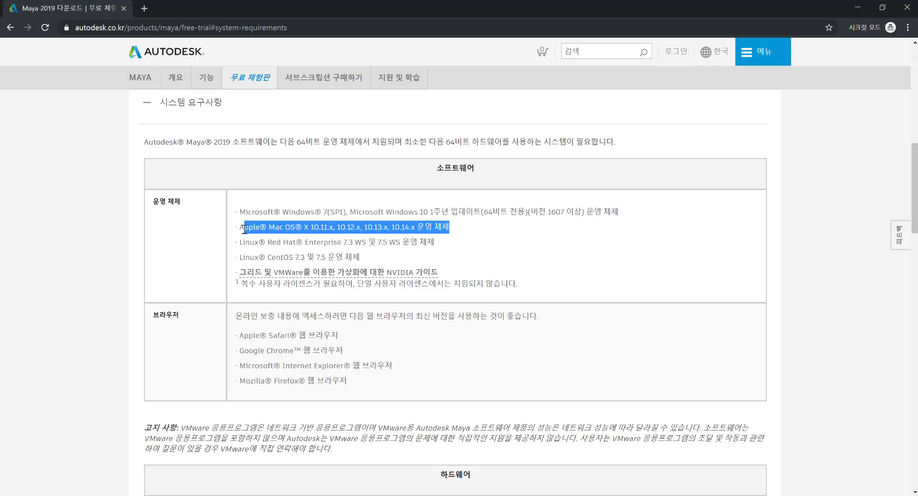
{"action": "left_click", "coordinate": [367, 262]}
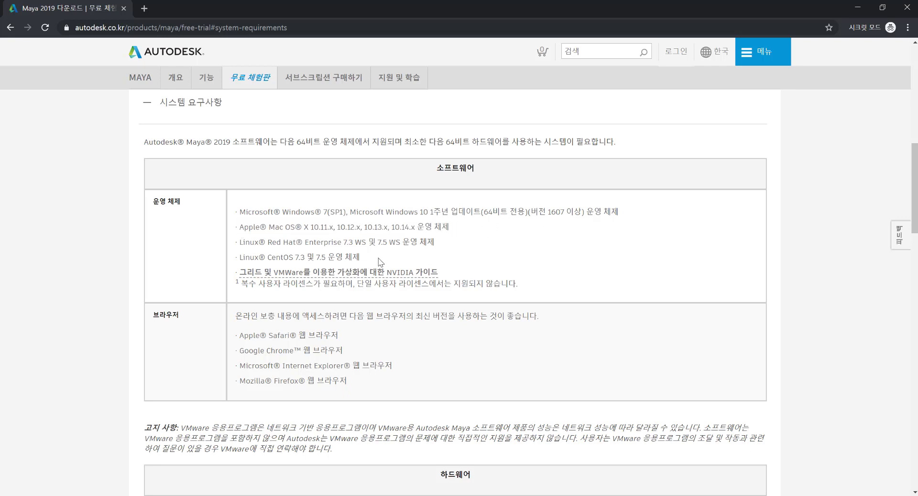
{"action": "left_click_drag", "start_coordinate": [378, 258], "coordinate": [238, 243]}
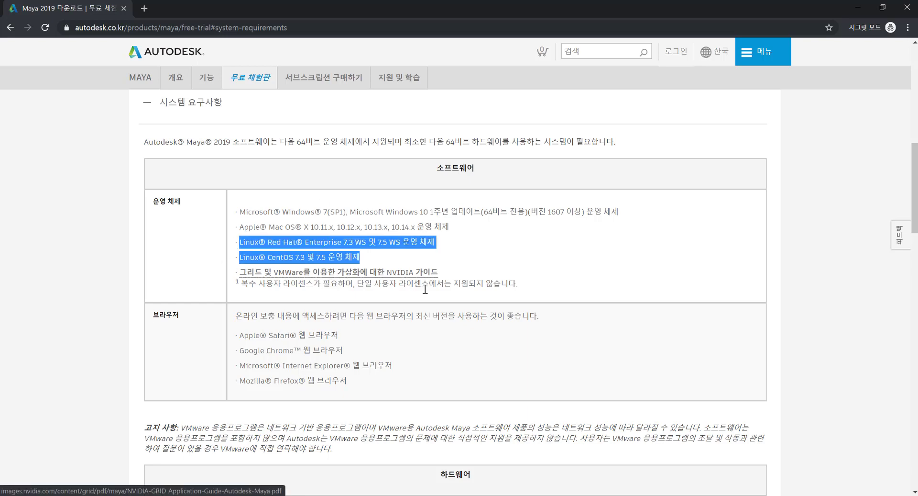
Examine the RAM, disk space and pointing device entries in the hardware requirements table.
{"action": "scroll", "coordinate": [448, 311], "scroll_direction": "down", "scroll_amount": 4}
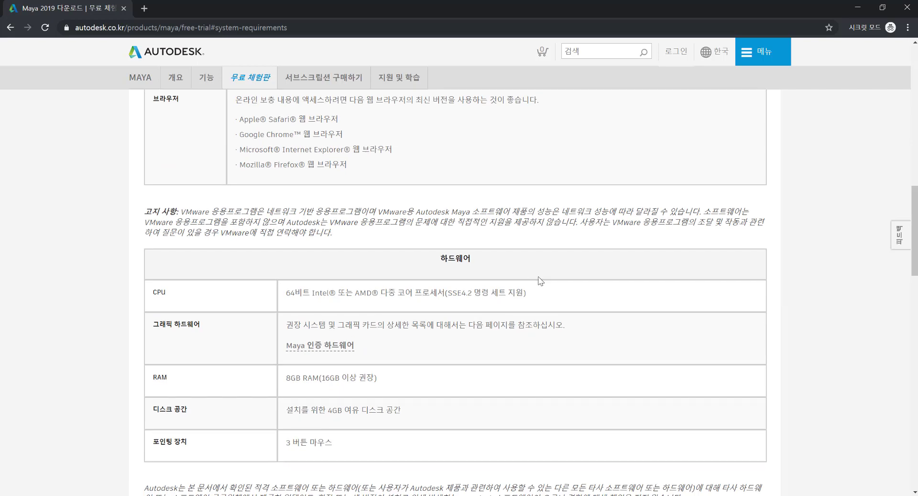
{"action": "scroll", "coordinate": [460, 254], "scroll_direction": "down", "scroll_amount": 2}
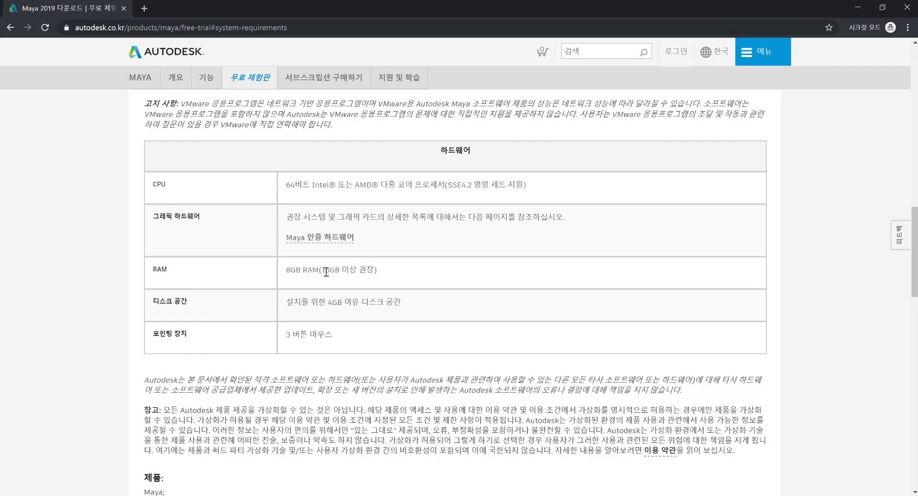
{"action": "left_click_drag", "start_coordinate": [326, 271], "coordinate": [376, 272]}
{"action": "left_click", "coordinate": [455, 277]}
{"action": "mouse_move", "coordinate": [321, 270]}
{"action": "left_mouse_down"}
{"action": "mouse_move", "coordinate": [375, 271]}
{"action": "mouse_move", "coordinate": [328, 268]}
{"action": "left_mouse_up"}
{"action": "left_click", "coordinate": [387, 282]}
{"action": "left_click", "coordinate": [333, 280]}
{"action": "left_click_drag", "start_coordinate": [327, 301], "coordinate": [414, 312]}
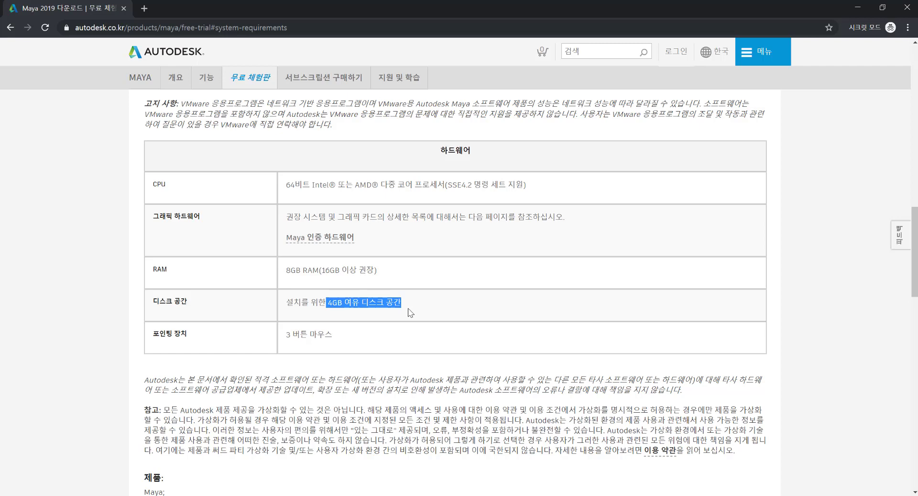
{"action": "left_click_drag", "start_coordinate": [338, 335], "coordinate": [285, 334]}
{"action": "scroll", "coordinate": [373, 364], "scroll_direction": "up", "scroll_amount": 6}
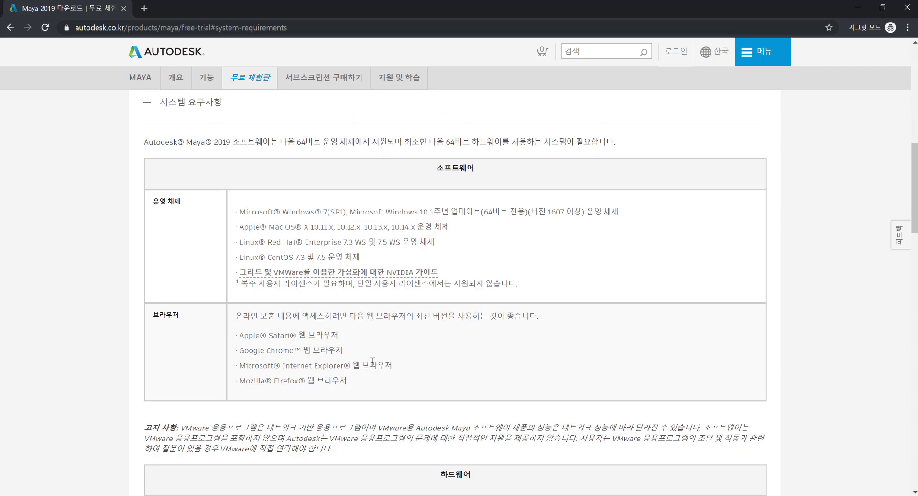
{"action": "scroll", "coordinate": [378, 362], "scroll_direction": "down", "scroll_amount": 5}
{"action": "scroll", "coordinate": [378, 362], "scroll_direction": "down", "scroll_amount": 1}
{"action": "mouse_move", "coordinate": [349, 337]}
{"action": "left_mouse_down"}
{"action": "mouse_move", "coordinate": [289, 336]}
{"action": "mouse_move", "coordinate": [350, 334]}
{"action": "left_mouse_up"}
{"action": "left_click", "coordinate": [305, 344]}
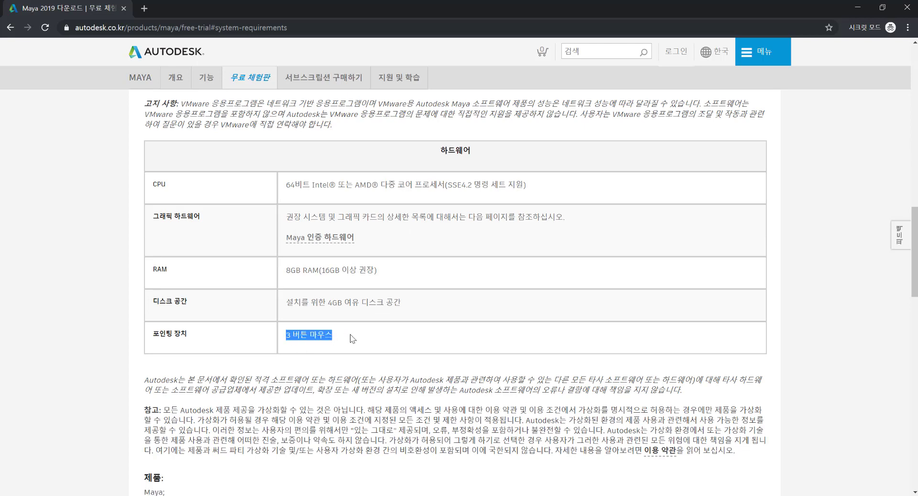
Start the Maya free trial download and choose "학생 또는 교사" (student or teacher) as the type of user.
{"action": "scroll", "coordinate": [364, 353], "scroll_direction": "up", "scroll_amount": 10}
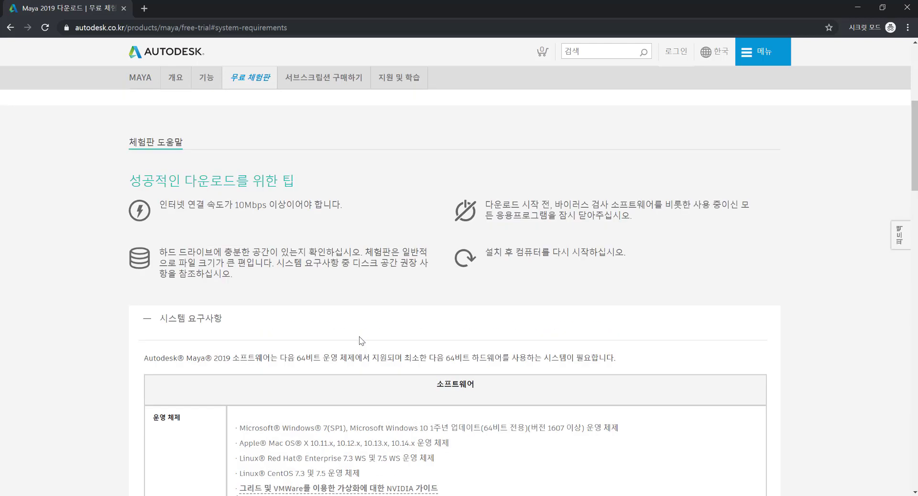
{"action": "scroll", "coordinate": [367, 332], "scroll_direction": "up", "scroll_amount": 3}
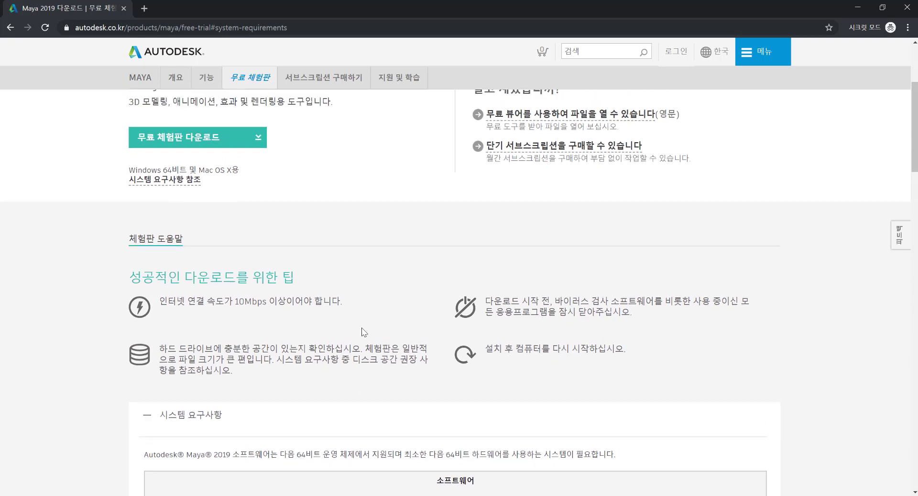
{"action": "scroll", "coordinate": [309, 241], "scroll_direction": "up", "scroll_amount": 3}
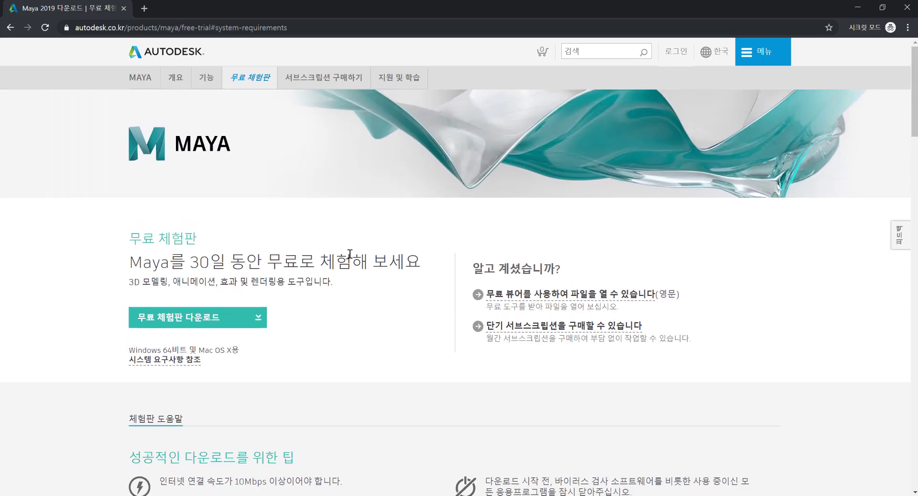
{"action": "left_click", "coordinate": [187, 323]}
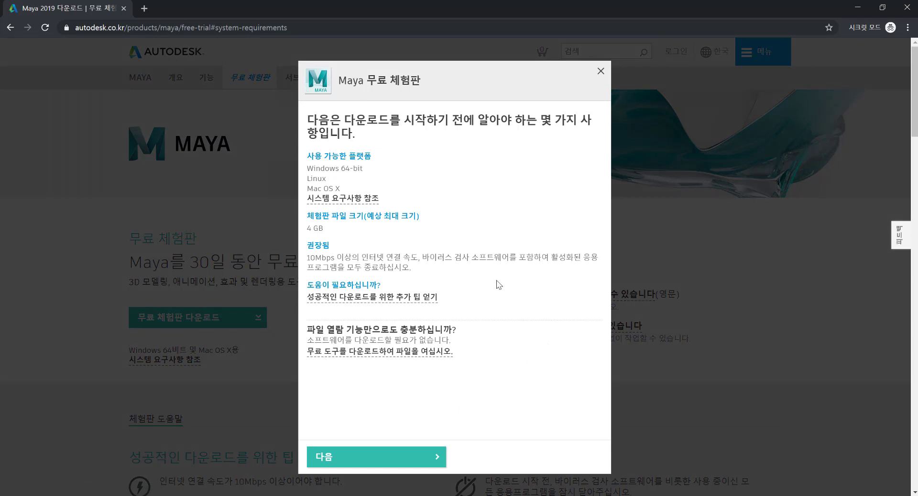
{"action": "left_click", "coordinate": [387, 461]}
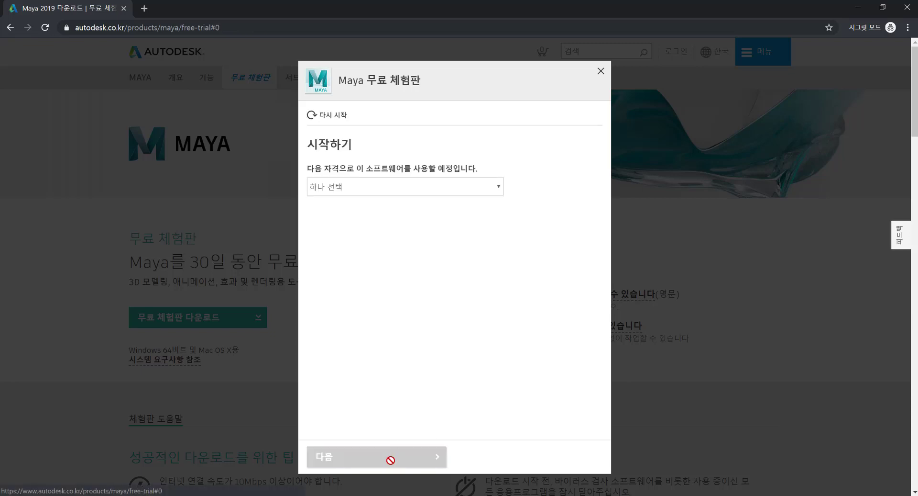
{"action": "left_click", "coordinate": [374, 189]}
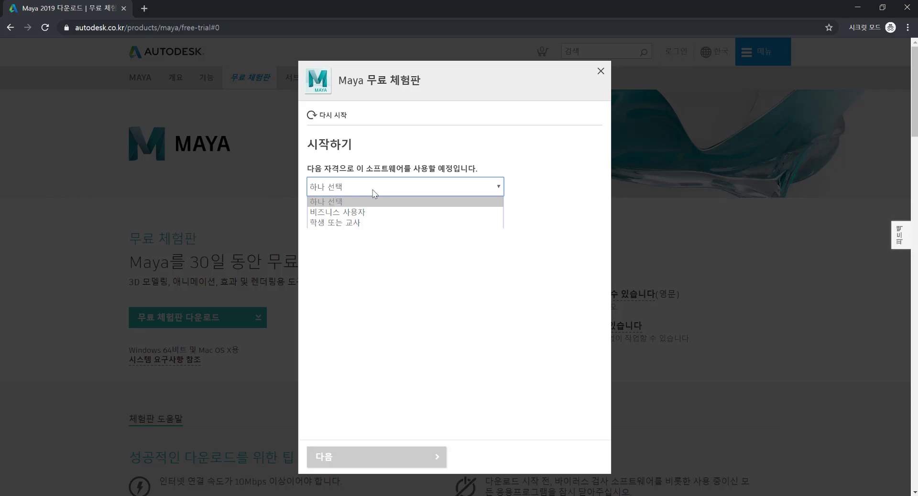
{"action": "left_click", "coordinate": [376, 222]}
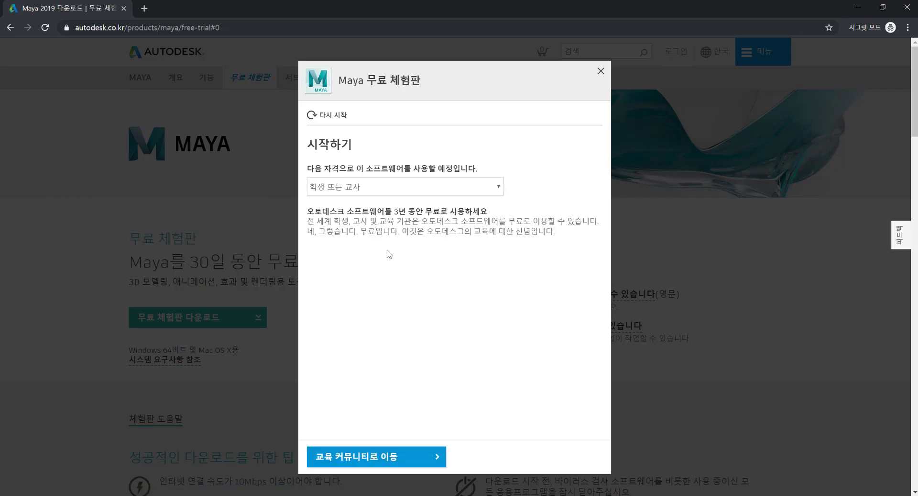
Read the notice on free use of Autodesk software for students, teachers and educational institutions.
{"action": "left_click_drag", "start_coordinate": [308, 211], "coordinate": [330, 210]}
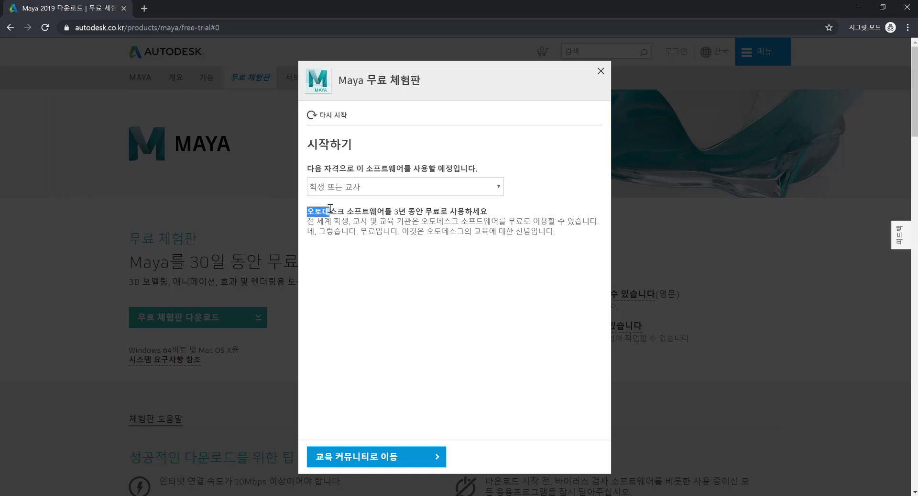
{"action": "left_click", "coordinate": [391, 222]}
{"action": "left_click_drag", "start_coordinate": [392, 214], "coordinate": [441, 213]}
{"action": "left_click", "coordinate": [450, 231]}
{"action": "left_click_drag", "start_coordinate": [306, 223], "coordinate": [587, 235]}
{"action": "left_click", "coordinate": [586, 237]}
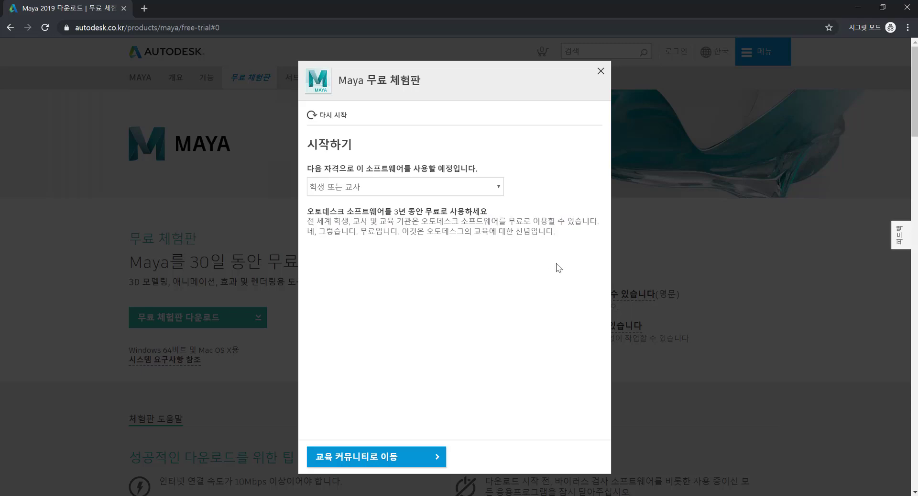
Continue to the Education Community's Maya page, dismiss the translation offer and bring the account sign-in and creation options into view.
{"action": "left_click", "coordinate": [376, 458]}
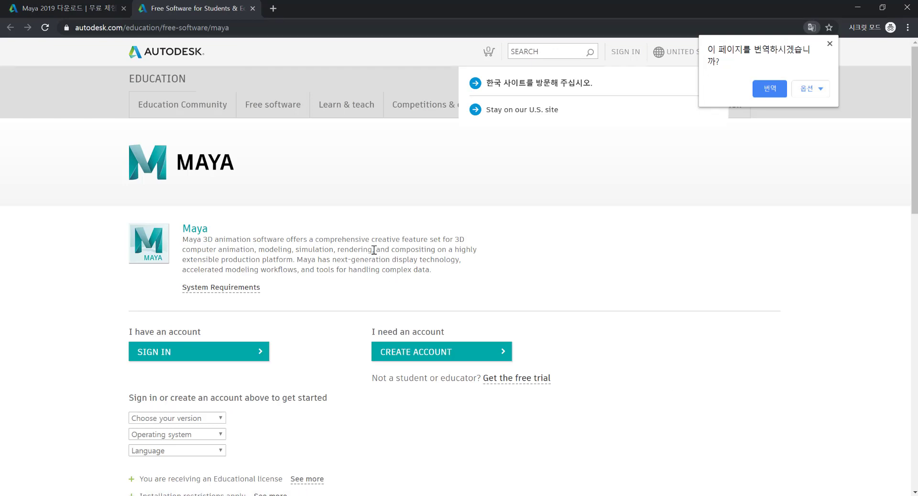
{"action": "scroll", "coordinate": [367, 238], "scroll_direction": "down", "scroll_amount": 1}
{"action": "scroll", "coordinate": [674, 219], "scroll_direction": "up", "scroll_amount": 1}
{"action": "left_click", "coordinate": [699, 216]}
{"action": "scroll", "coordinate": [258, 205], "scroll_direction": "down", "scroll_amount": 2}
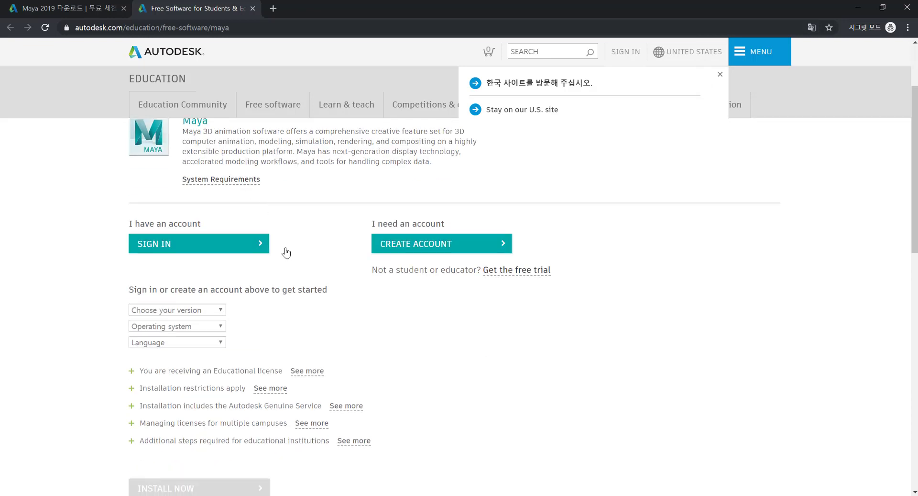
Examine the System Requirements link, the account creation option and the free trial link on the education Maya page.
{"action": "scroll", "coordinate": [295, 257], "scroll_direction": "up", "scroll_amount": 2}
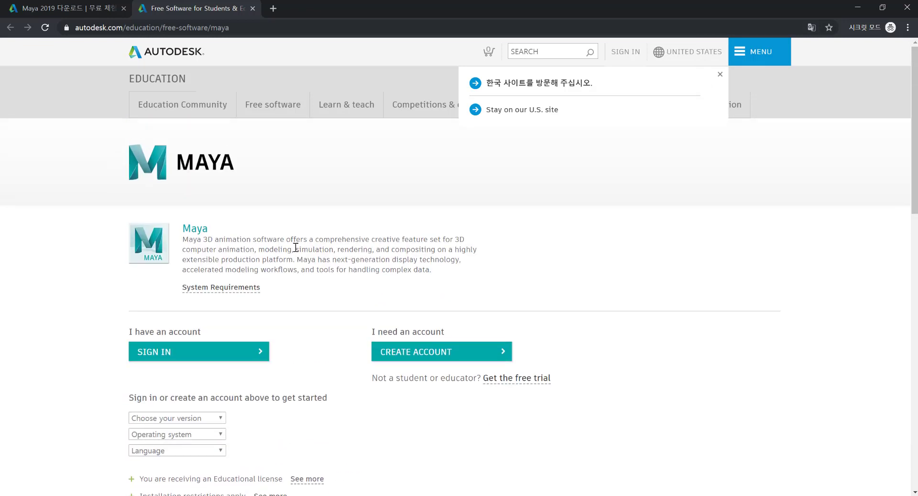
{"action": "scroll", "coordinate": [299, 251], "scroll_direction": "down", "scroll_amount": 1}
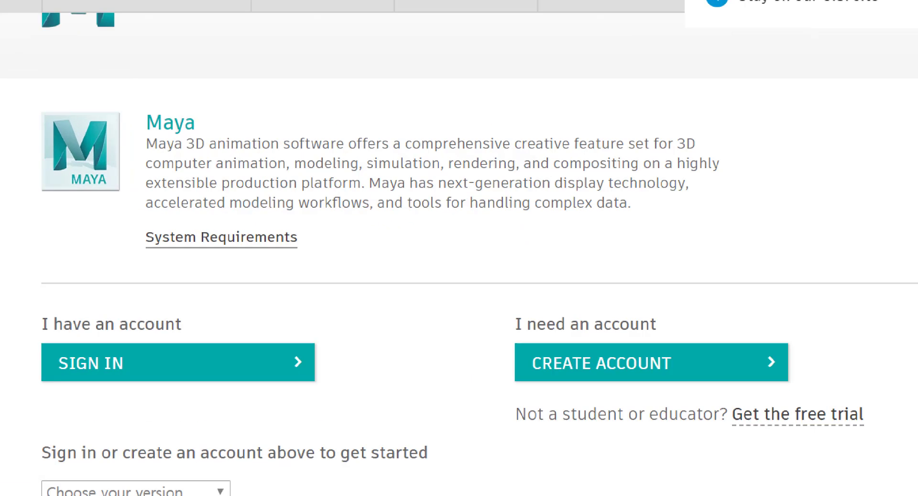
{"action": "left_click_drag", "start_coordinate": [250, 187], "coordinate": [247, 217]}
{"action": "left_click_drag", "start_coordinate": [241, 210], "coordinate": [261, 206]}
{"action": "mouse_move", "coordinate": [252, 280]}
{"action": "left_mouse_down"}
{"action": "mouse_move", "coordinate": [337, 221]}
{"action": "mouse_move", "coordinate": [238, 284]}
{"action": "left_mouse_up"}
{"action": "left_click_drag", "start_coordinate": [320, 157], "coordinate": [222, 266]}
{"action": "left_click_drag", "start_coordinate": [233, 193], "coordinate": [309, 300]}
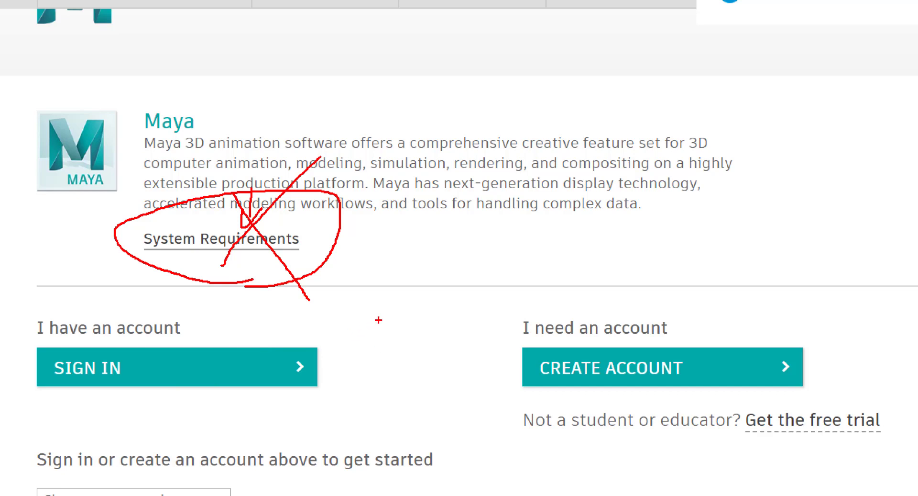
{"action": "mouse_move", "coordinate": [505, 287]}
{"action": "left_mouse_down"}
{"action": "mouse_move", "coordinate": [515, 415]}
{"action": "mouse_move", "coordinate": [861, 404]}
{"action": "mouse_move", "coordinate": [866, 262]}
{"action": "mouse_move", "coordinate": [493, 303]}
{"action": "left_mouse_up"}
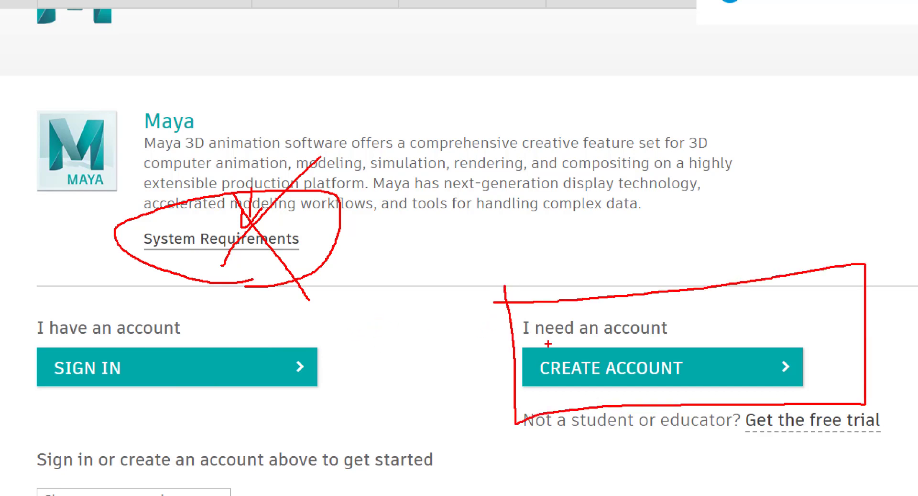
{"action": "mouse_move", "coordinate": [589, 317]}
{"action": "left_mouse_down"}
{"action": "mouse_move", "coordinate": [586, 380]}
{"action": "mouse_move", "coordinate": [641, 324]}
{"action": "left_mouse_up"}
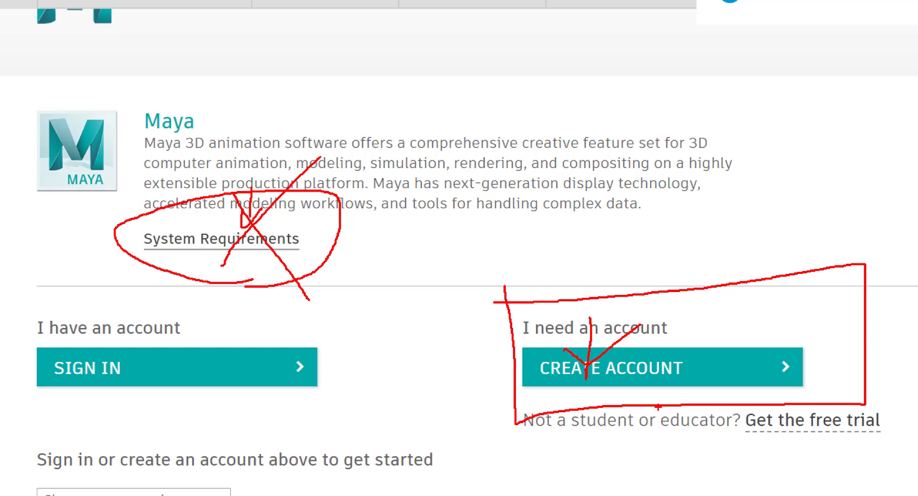
{"action": "mouse_move", "coordinate": [512, 338]}
{"action": "left_mouse_down"}
{"action": "mouse_move", "coordinate": [535, 404]}
{"action": "mouse_move", "coordinate": [815, 401]}
{"action": "mouse_move", "coordinate": [599, 325]}
{"action": "mouse_move", "coordinate": [500, 336]}
{"action": "left_mouse_up"}
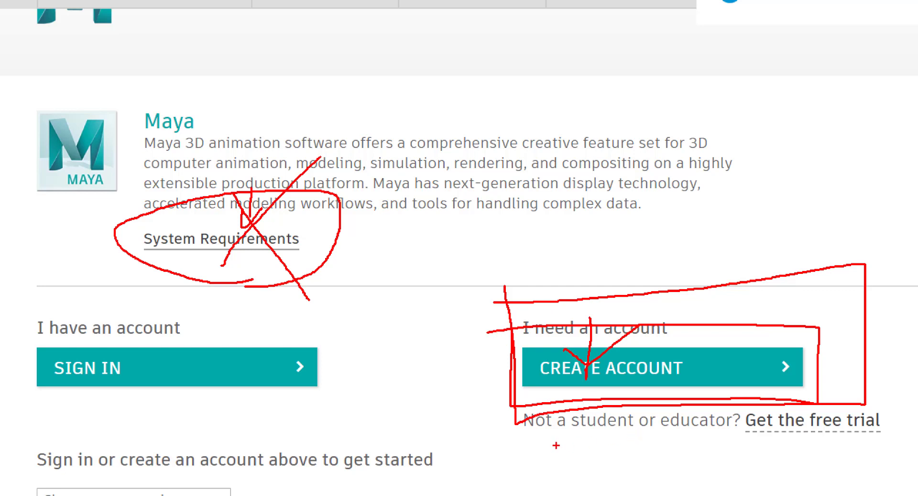
{"action": "left_click_drag", "start_coordinate": [801, 436], "coordinate": [904, 428]}
{"action": "mouse_move", "coordinate": [763, 461]}
{"action": "left_mouse_down"}
{"action": "mouse_move", "coordinate": [787, 463]}
{"action": "mouse_move", "coordinate": [773, 493]}
{"action": "left_mouse_up"}
{"action": "mouse_move", "coordinate": [820, 463]}
{"action": "left_mouse_down"}
{"action": "mouse_move", "coordinate": [813, 487]}
{"action": "mouse_move", "coordinate": [836, 471]}
{"action": "mouse_move", "coordinate": [820, 458]}
{"action": "left_mouse_up"}
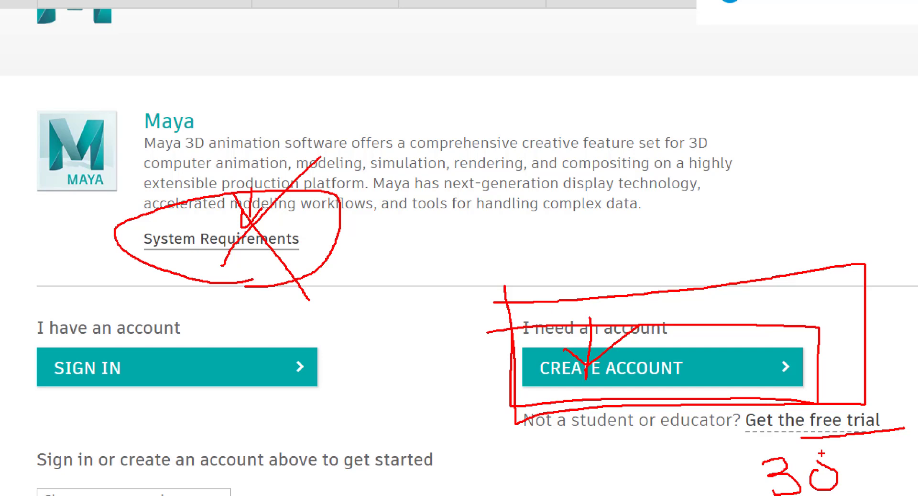
{"action": "key", "text": "Escape"}
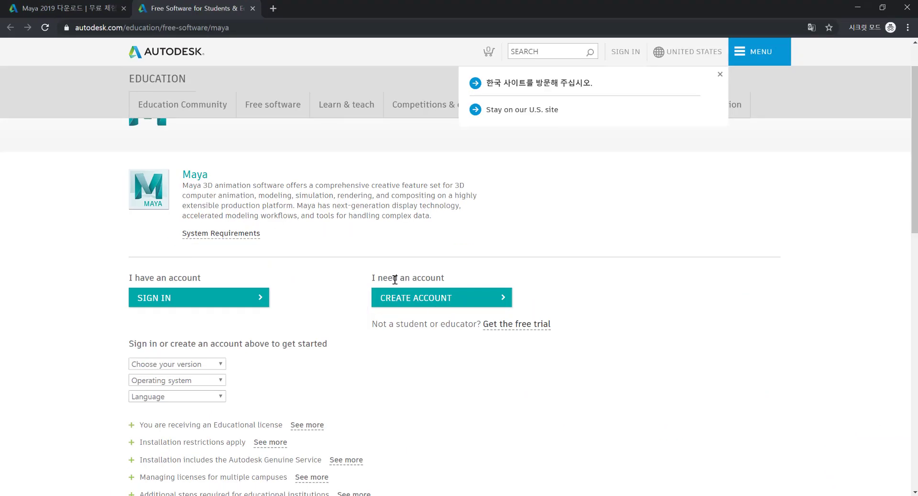
Start creating an education account and set the educational institution's country to South Korea.
{"action": "left_click", "coordinate": [435, 299]}
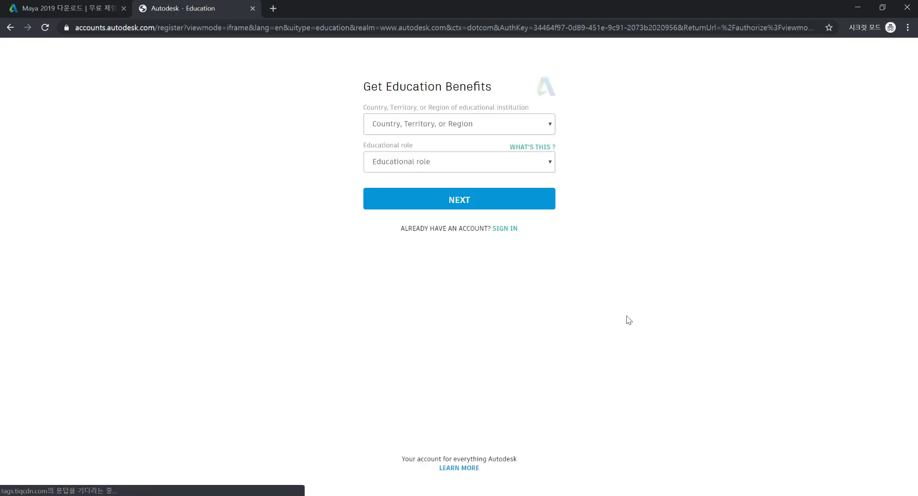
{"action": "left_click", "coordinate": [531, 126]}
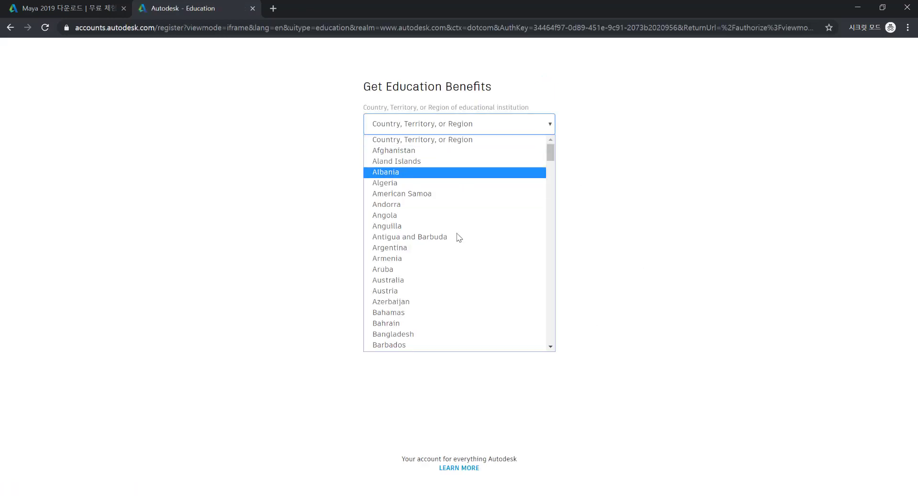
{"action": "scroll", "coordinate": [491, 267], "scroll_direction": "down", "scroll_amount": 20}
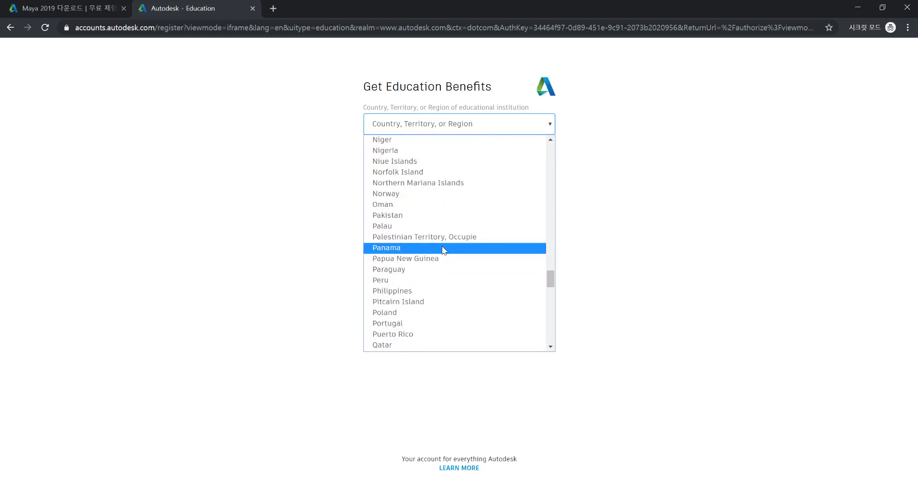
{"action": "scroll", "coordinate": [442, 258], "scroll_direction": "down", "scroll_amount": 9}
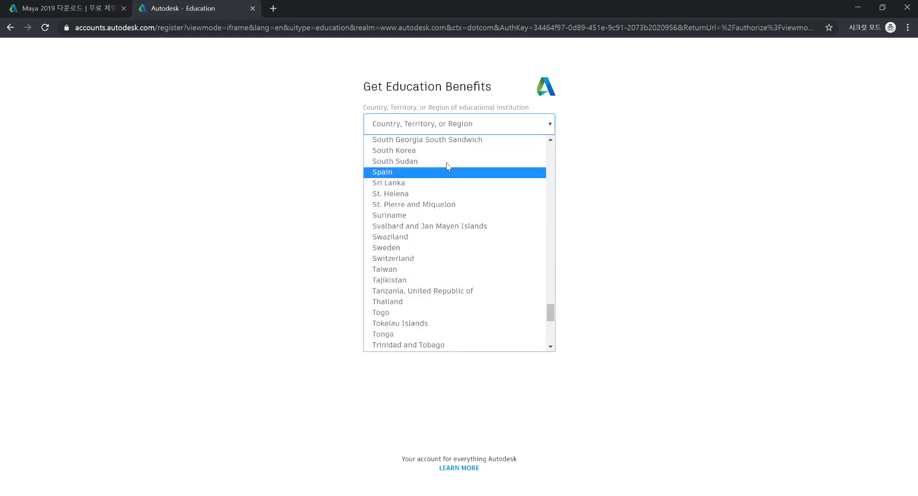
{"action": "left_click", "coordinate": [438, 151]}
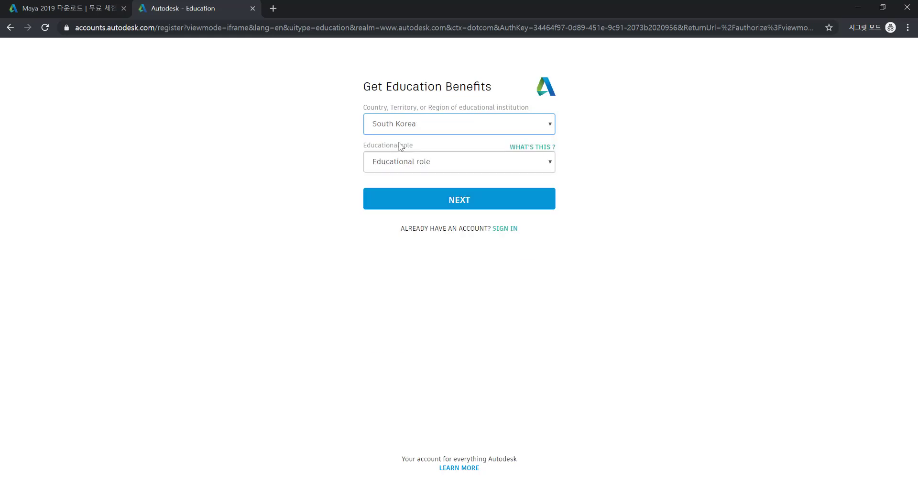
Set the educational role to Student and check the month choices for the date of birth.
{"action": "left_click", "coordinate": [441, 163]}
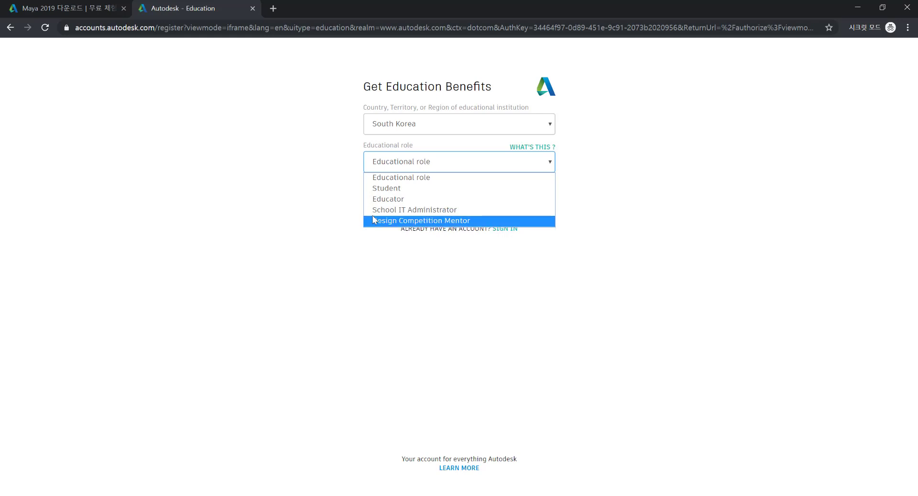
{"action": "left_click", "coordinate": [431, 188]}
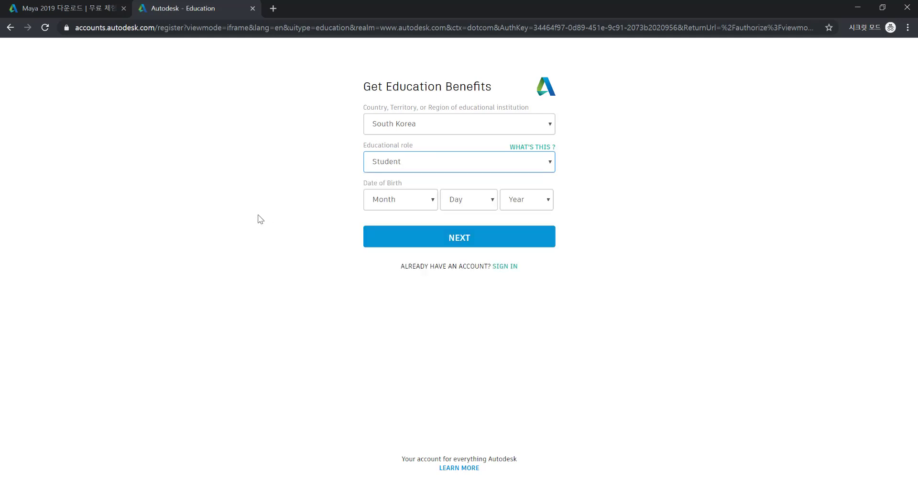
{"action": "left_click", "coordinate": [434, 201]}
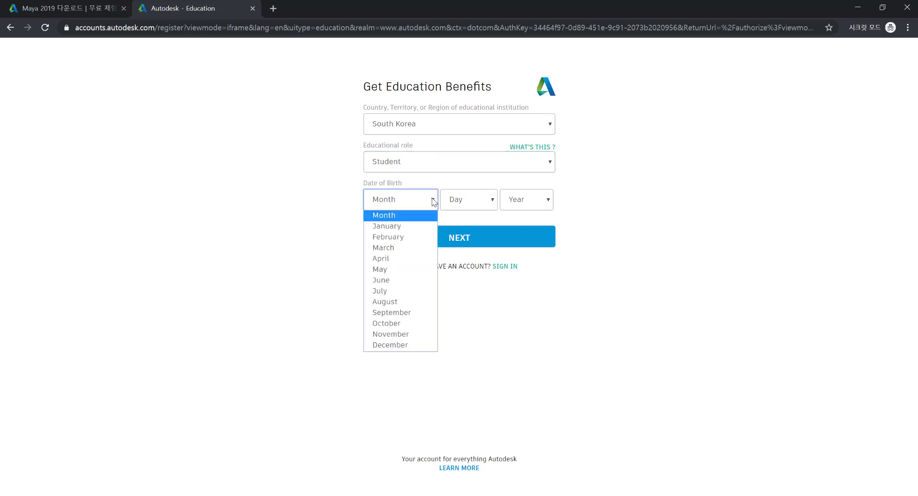
{"action": "left_click", "coordinate": [434, 200]}
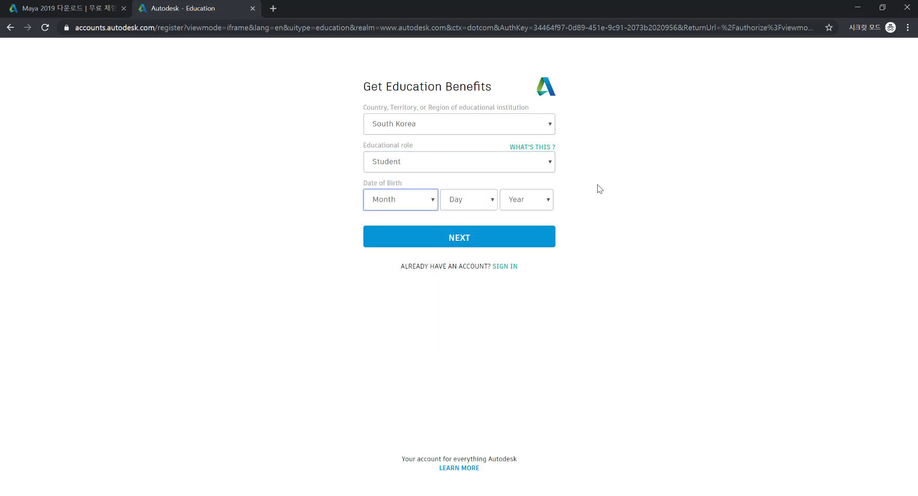
Set the educational role to Educator and continue to the account details form.
{"action": "left_click", "coordinate": [532, 164]}
{"action": "left_click", "coordinate": [370, 198]}
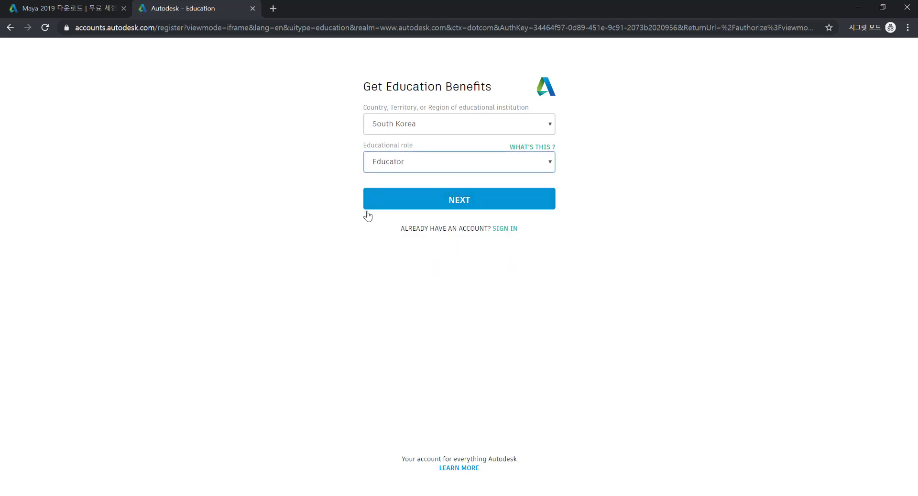
{"action": "left_click", "coordinate": [309, 208]}
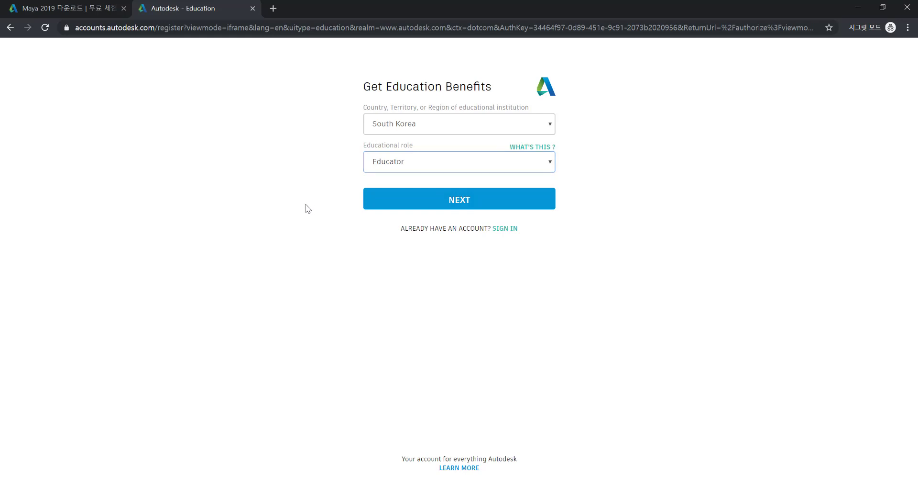
{"action": "left_click", "coordinate": [473, 208]}
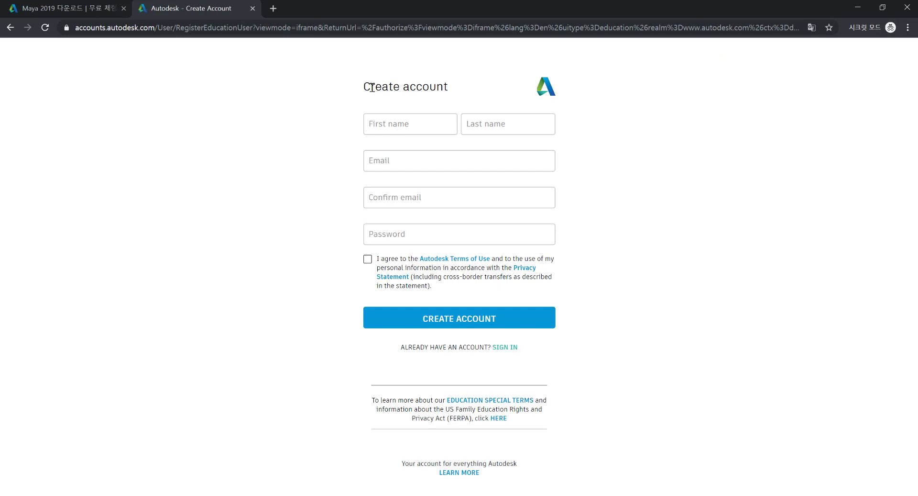
Go through the first name, last name, email and email confirmation fields of the account form without filling them in.
{"action": "left_click", "coordinate": [425, 117]}
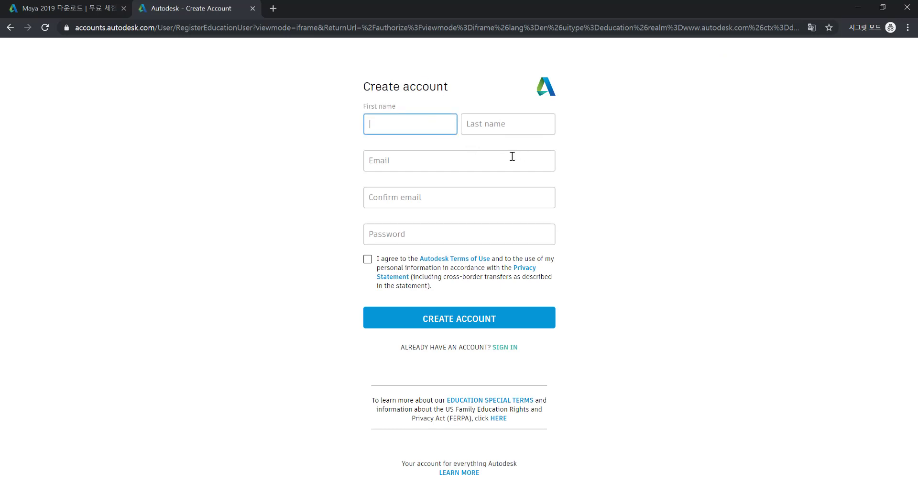
{"action": "left_click", "coordinate": [510, 125]}
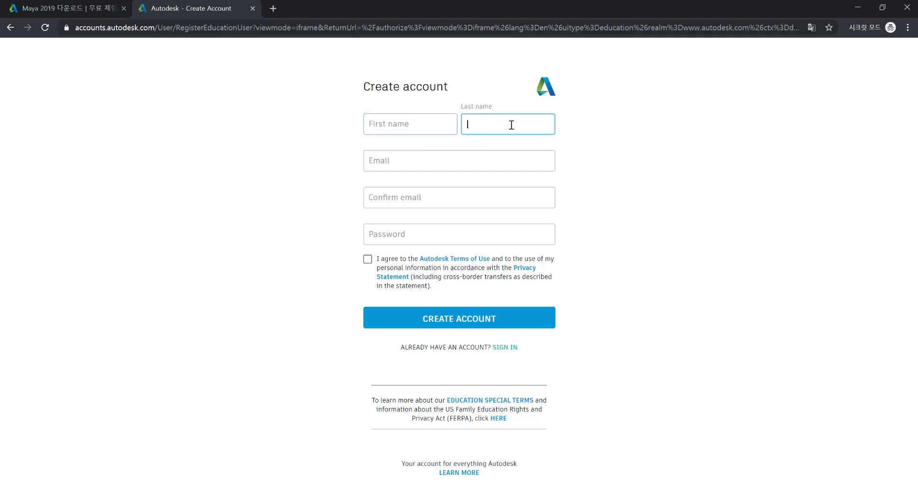
{"action": "left_click", "coordinate": [425, 126]}
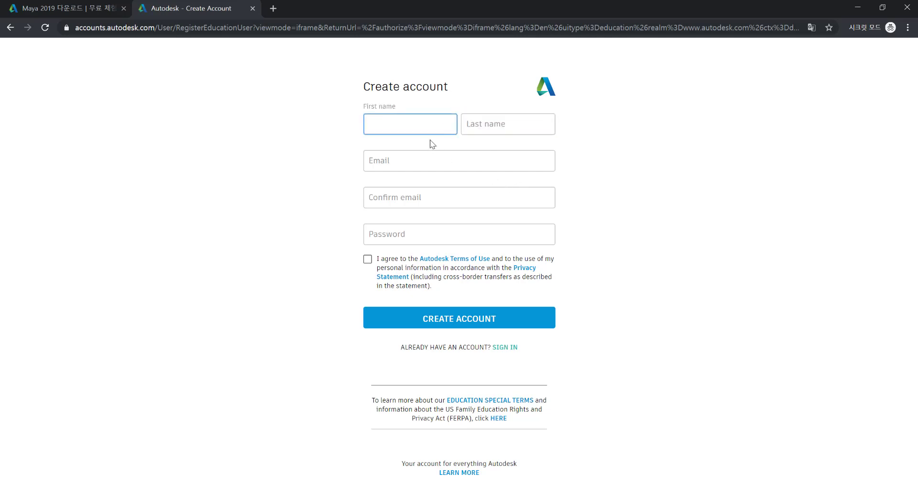
{"action": "left_click", "coordinate": [510, 125]}
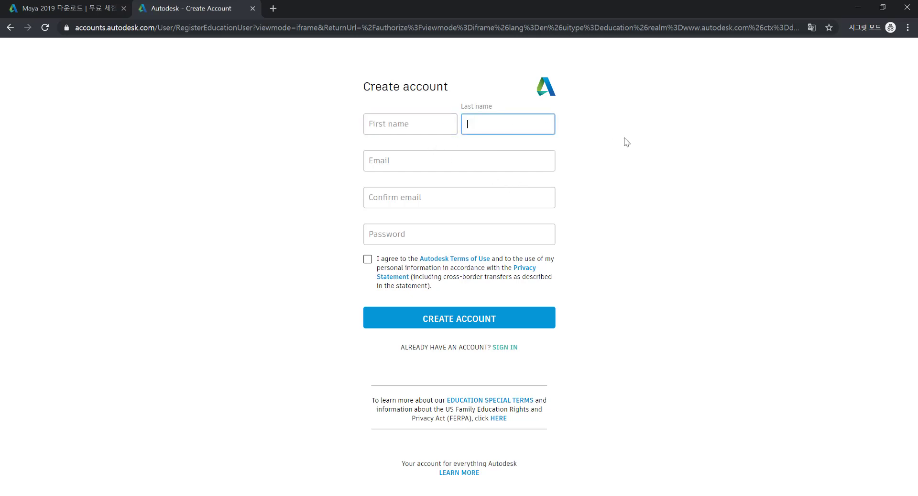
{"action": "left_click", "coordinate": [461, 165]}
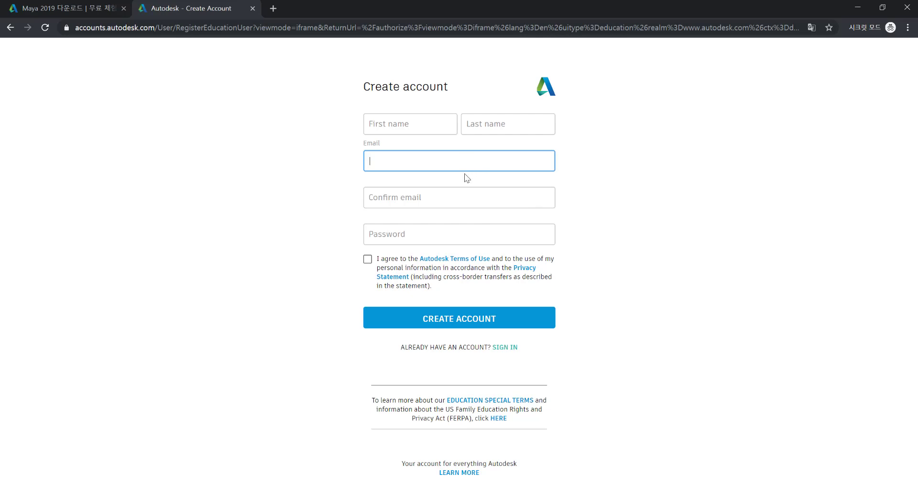
{"action": "left_click", "coordinate": [462, 197]}
{"action": "left_click", "coordinate": [454, 163]}
{"action": "left_click", "coordinate": [400, 197]}
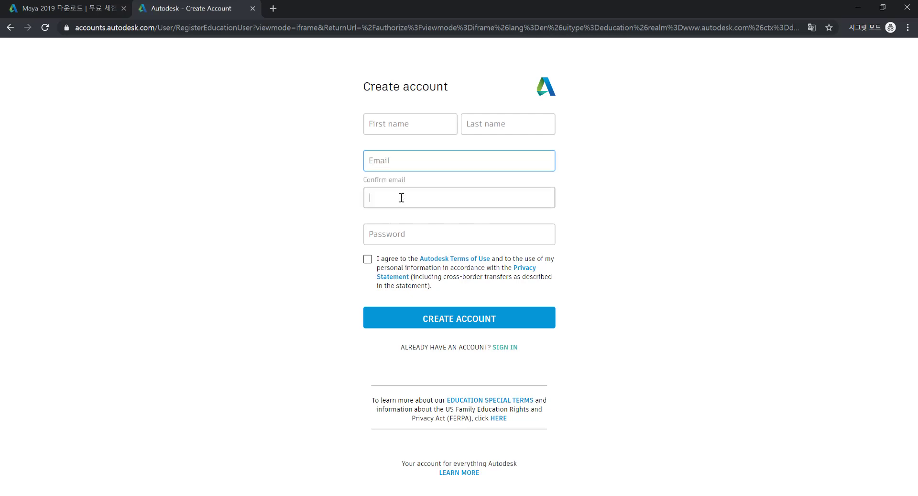
{"action": "left_click", "coordinate": [424, 165]}
{"action": "left_click", "coordinate": [426, 194]}
{"action": "left_click", "coordinate": [298, 213]}
Examine the password requirements and the terms of use agreement option in the account form.
{"action": "left_click", "coordinate": [463, 237]}
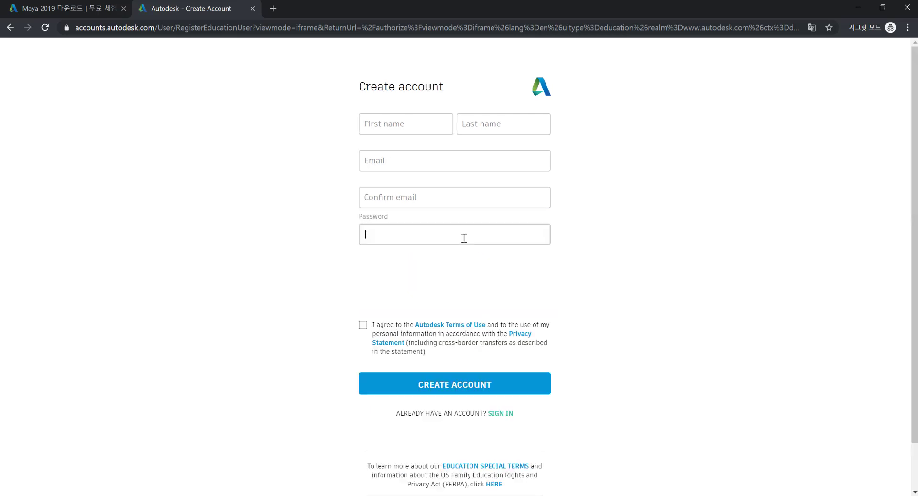
{"action": "left_click_drag", "start_coordinate": [376, 262], "coordinate": [480, 303]}
{"action": "left_click", "coordinate": [427, 235]}
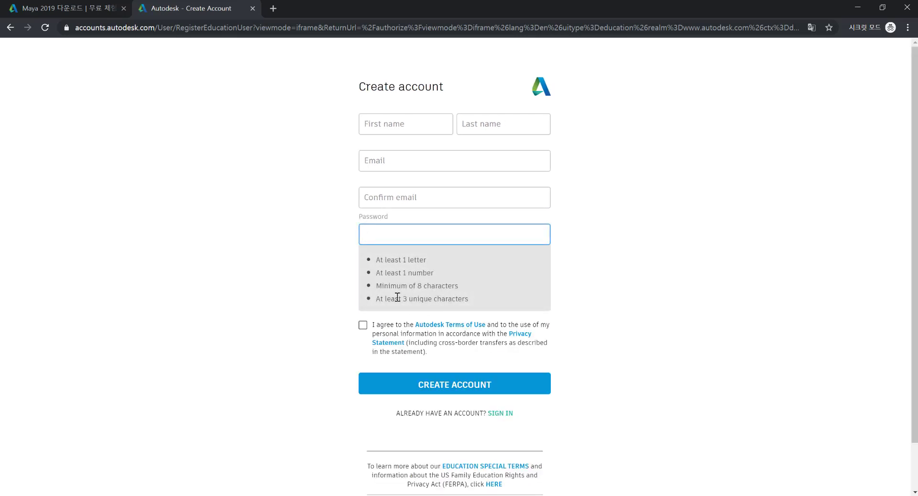
{"action": "key", "text": "ctrl+1"}
{"action": "left_click", "coordinate": [428, 293]}
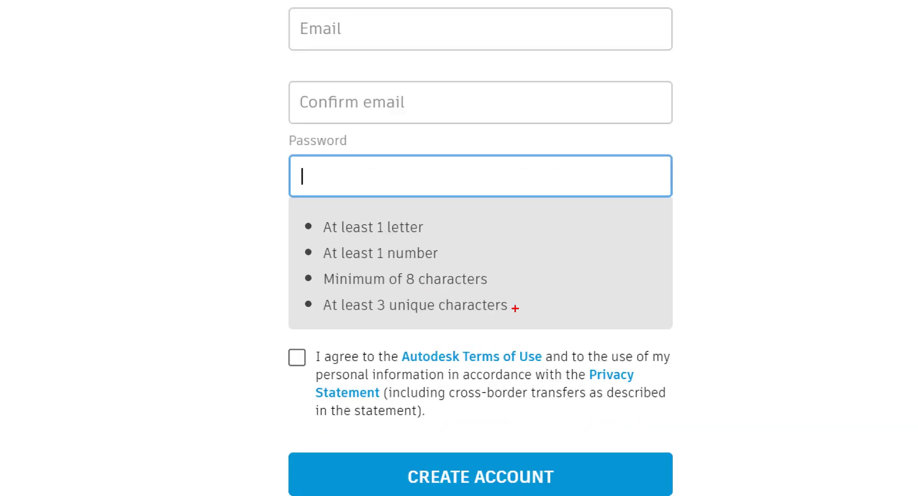
{"action": "mouse_move", "coordinate": [525, 309]}
{"action": "left_mouse_down"}
{"action": "mouse_move", "coordinate": [484, 247]}
{"action": "mouse_move", "coordinate": [444, 331]}
{"action": "left_mouse_up"}
{"action": "mouse_move", "coordinate": [477, 251]}
{"action": "left_mouse_down"}
{"action": "mouse_move", "coordinate": [525, 227]}
{"action": "mouse_move", "coordinate": [498, 181]}
{"action": "left_mouse_up"}
{"action": "left_click_drag", "start_coordinate": [512, 159], "coordinate": [520, 211]}
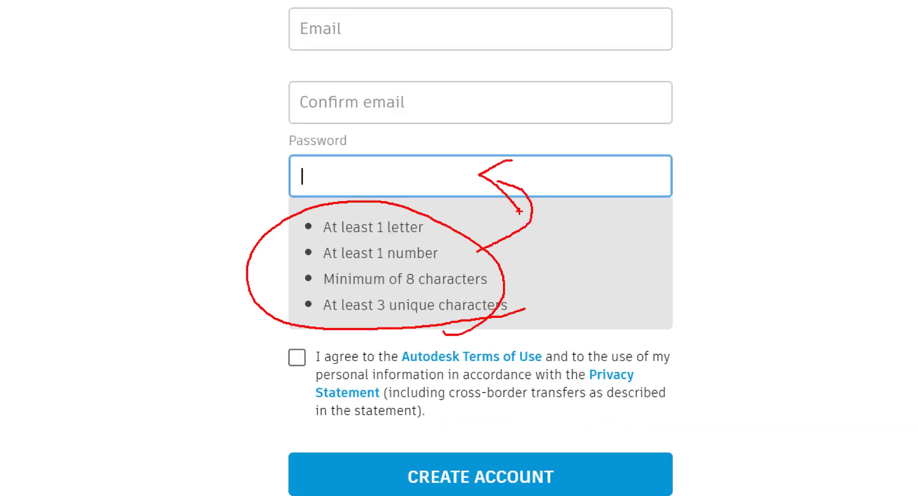
{"action": "mouse_move", "coordinate": [285, 323]}
{"action": "left_mouse_down"}
{"action": "mouse_move", "coordinate": [303, 350]}
{"action": "mouse_move", "coordinate": [365, 296]}
{"action": "left_mouse_up"}
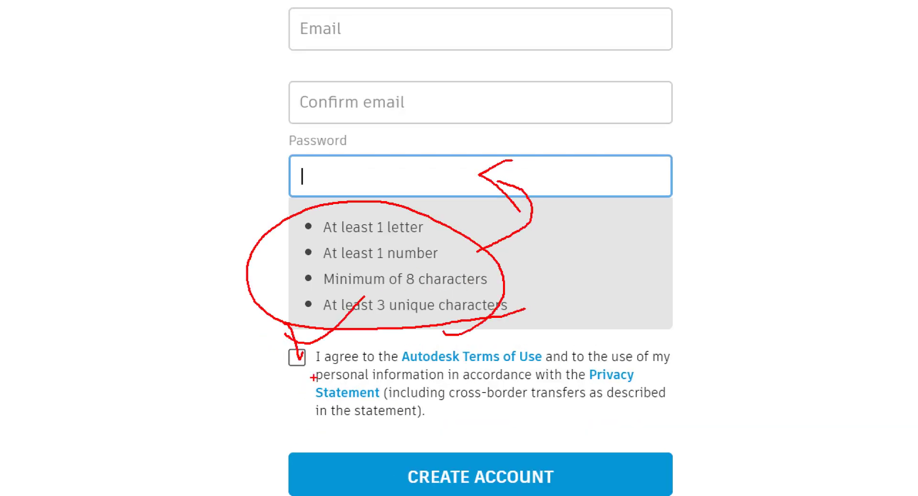
{"action": "left_click_drag", "start_coordinate": [313, 377], "coordinate": [230, 403]}
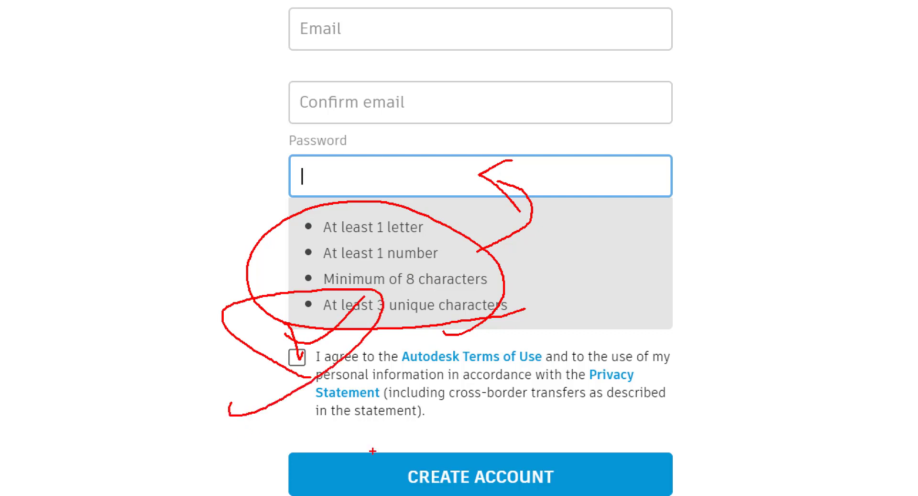
{"action": "mouse_move", "coordinate": [291, 330]}
{"action": "left_mouse_down"}
{"action": "mouse_move", "coordinate": [279, 449]}
{"action": "mouse_move", "coordinate": [674, 443]}
{"action": "mouse_move", "coordinate": [250, 328]}
{"action": "mouse_move", "coordinate": [294, 348]}
{"action": "mouse_move", "coordinate": [319, 317]}
{"action": "left_mouse_up"}
{"action": "key", "text": "Escape"}
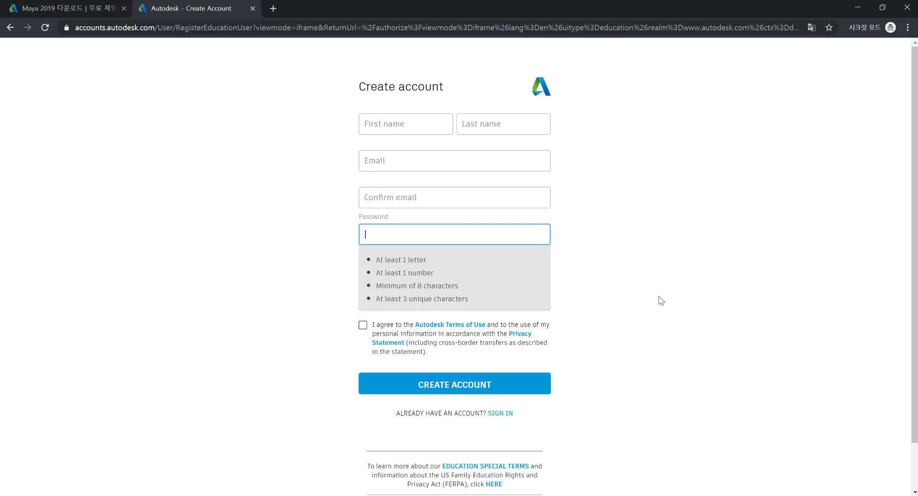
Return to the open Maya 2019 free trial download page.
{"action": "left_click", "coordinate": [61, 9]}
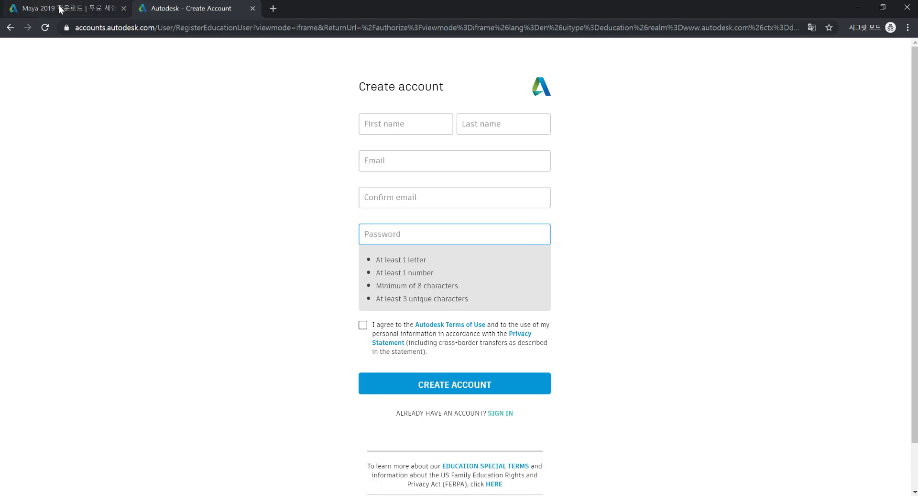
{"action": "left_click", "coordinate": [601, 72]}
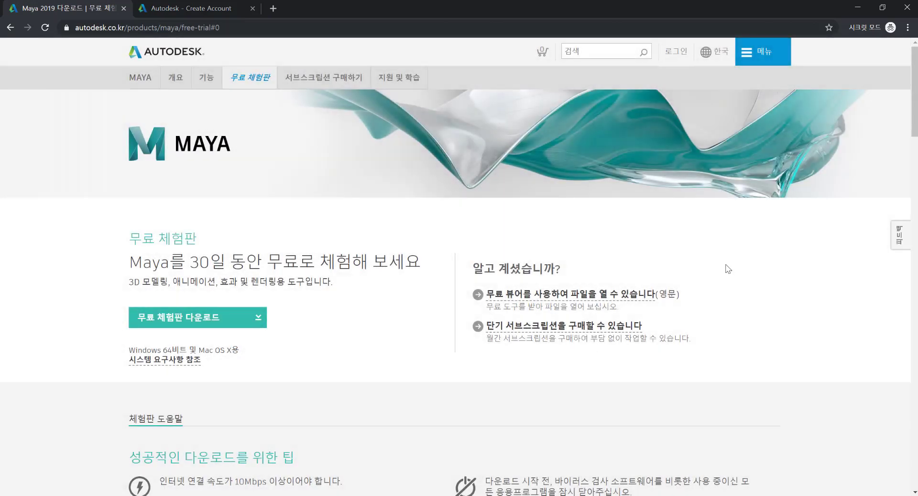
Return to the Create account page and choose to sign in with an existing account.
{"action": "scroll", "coordinate": [459, 252], "scroll_direction": "down", "scroll_amount": 7}
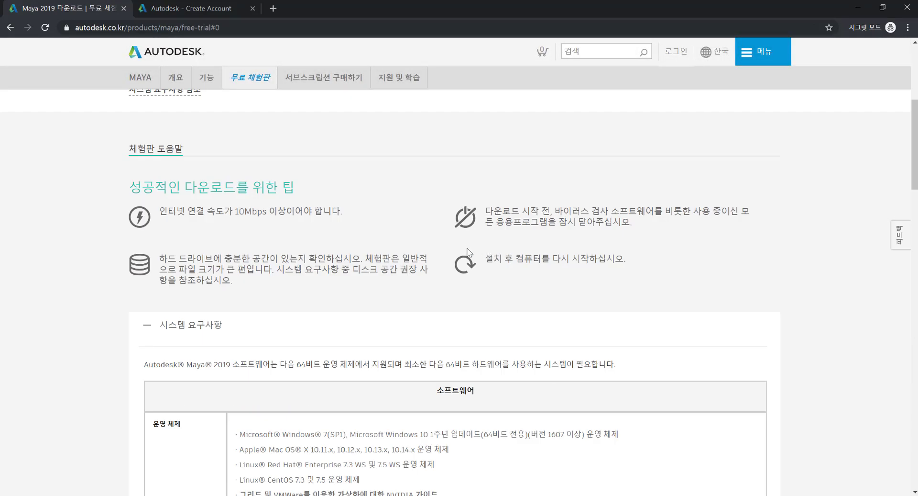
{"action": "scroll", "coordinate": [469, 251], "scroll_direction": "up", "scroll_amount": 7}
{"action": "left_click", "coordinate": [173, 14]}
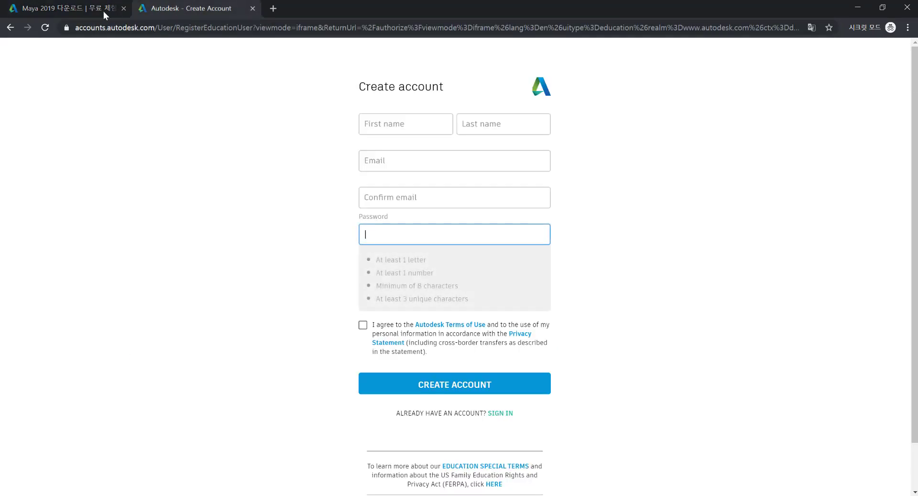
{"action": "left_click", "coordinate": [93, 7]}
{"action": "left_click", "coordinate": [175, 8]}
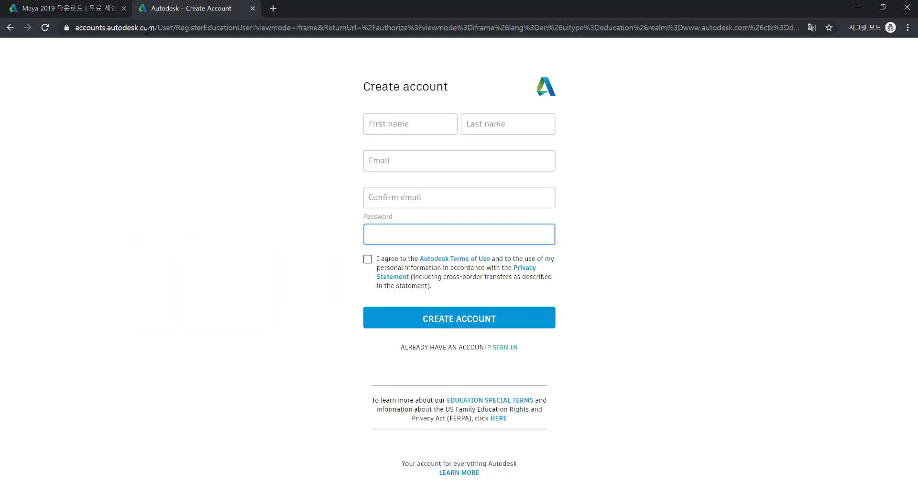
{"action": "left_click", "coordinate": [502, 348]}
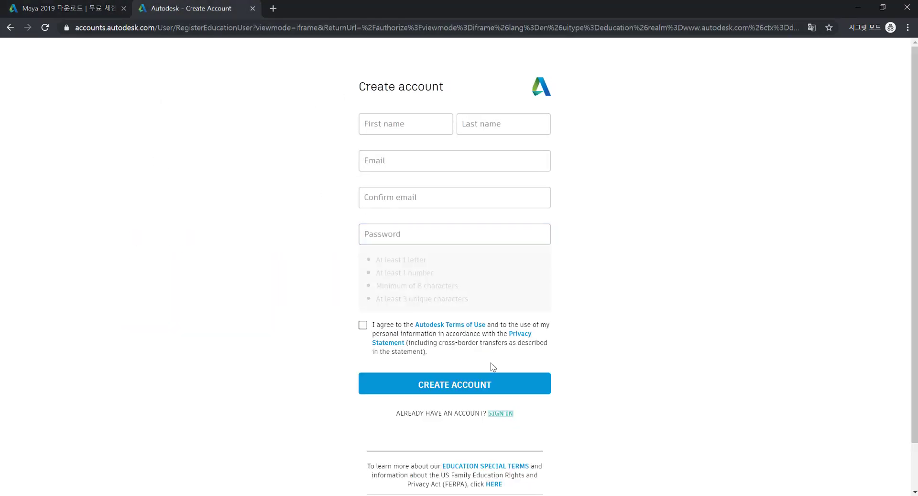
{"action": "left_click", "coordinate": [502, 413]}
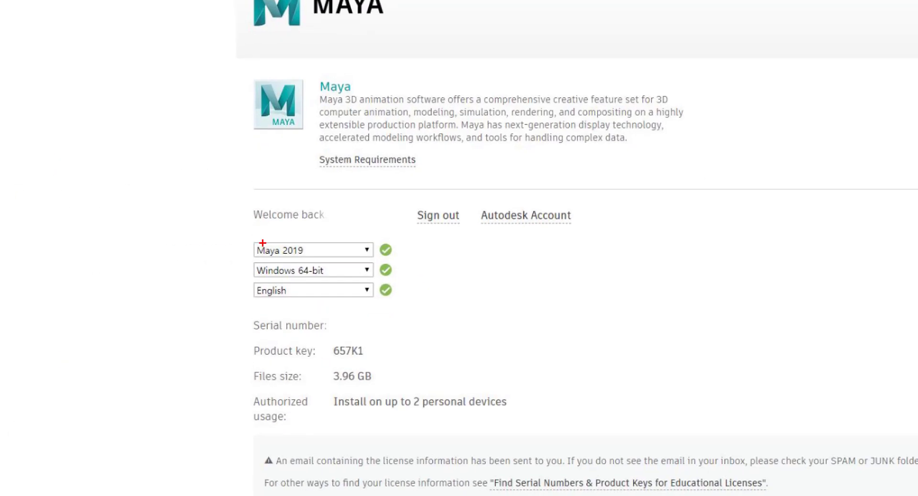
Mark the Maya 2019, Windows 64-bit and English selections on the education download page image.
{"action": "mouse_move", "coordinate": [246, 240]}
{"action": "left_mouse_down"}
{"action": "mouse_move", "coordinate": [302, 261]}
{"action": "mouse_move", "coordinate": [313, 232]}
{"action": "mouse_move", "coordinate": [236, 232]}
{"action": "left_mouse_up"}
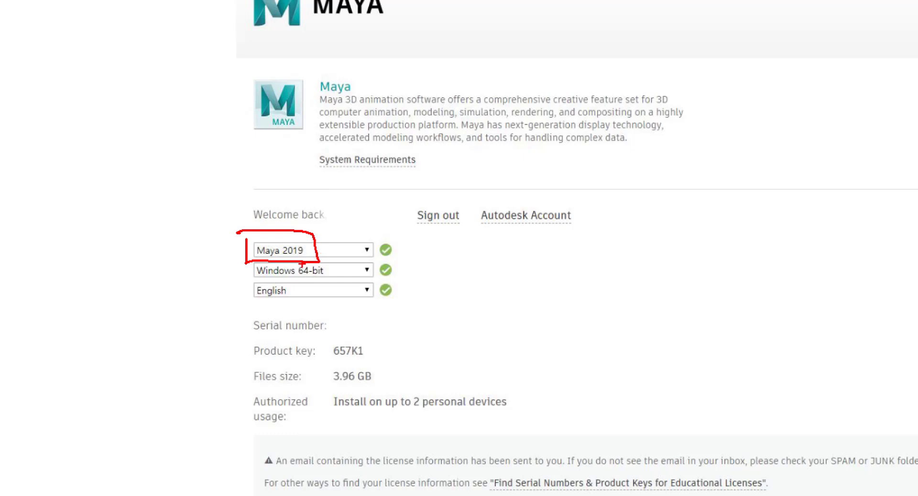
{"action": "mouse_move", "coordinate": [309, 252]}
{"action": "left_mouse_down"}
{"action": "mouse_move", "coordinate": [430, 246]}
{"action": "mouse_move", "coordinate": [426, 263]}
{"action": "left_mouse_up"}
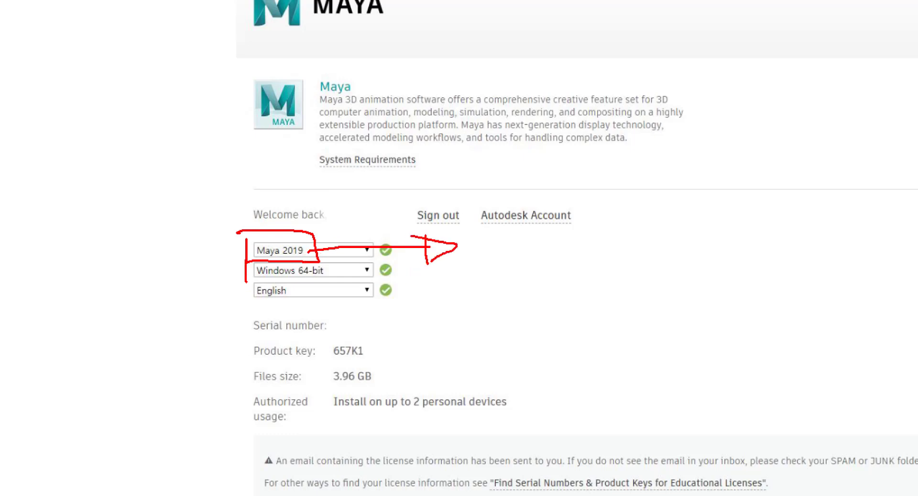
{"action": "mouse_move", "coordinate": [247, 281]}
{"action": "left_mouse_down"}
{"action": "mouse_move", "coordinate": [336, 278]}
{"action": "mouse_move", "coordinate": [233, 262]}
{"action": "left_mouse_up"}
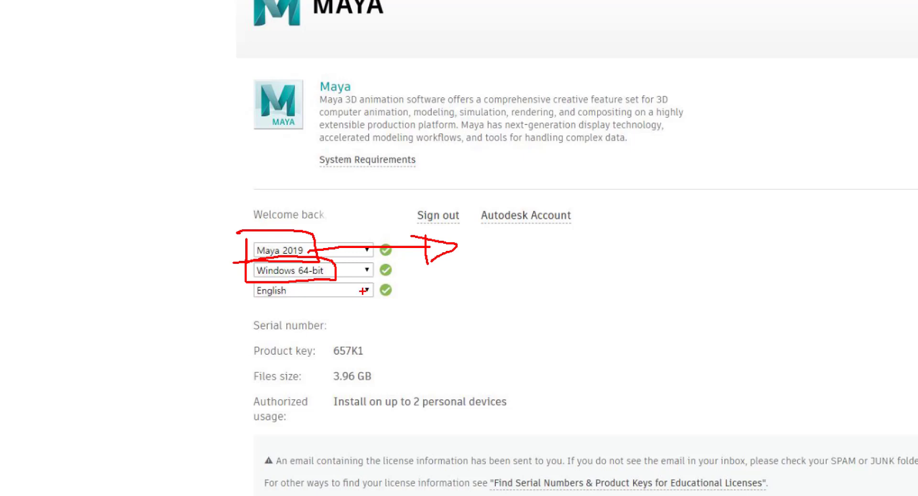
{"action": "left_click_drag", "start_coordinate": [363, 291], "coordinate": [457, 295]}
{"action": "mouse_move", "coordinate": [244, 270]}
{"action": "left_mouse_down"}
{"action": "mouse_move", "coordinate": [246, 322]}
{"action": "mouse_move", "coordinate": [315, 318]}
{"action": "mouse_move", "coordinate": [314, 277]}
{"action": "mouse_move", "coordinate": [291, 286]}
{"action": "left_mouse_up"}
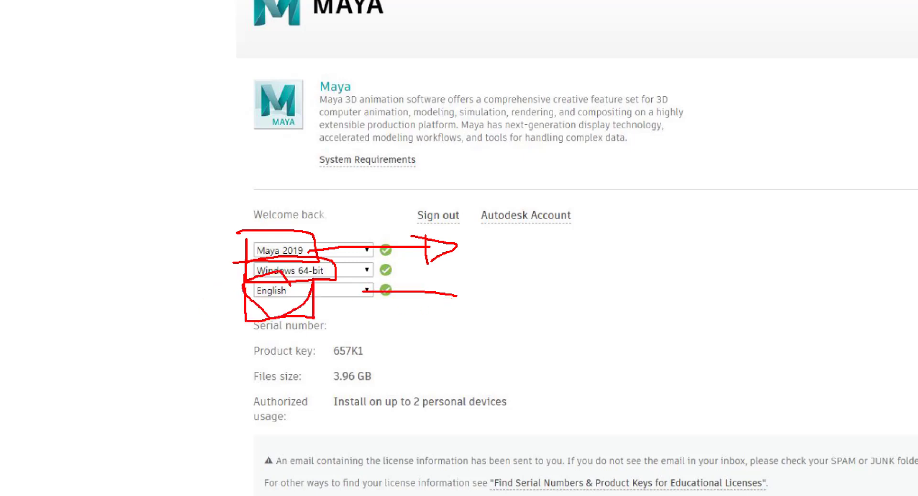
{"action": "key", "text": "Escape"}
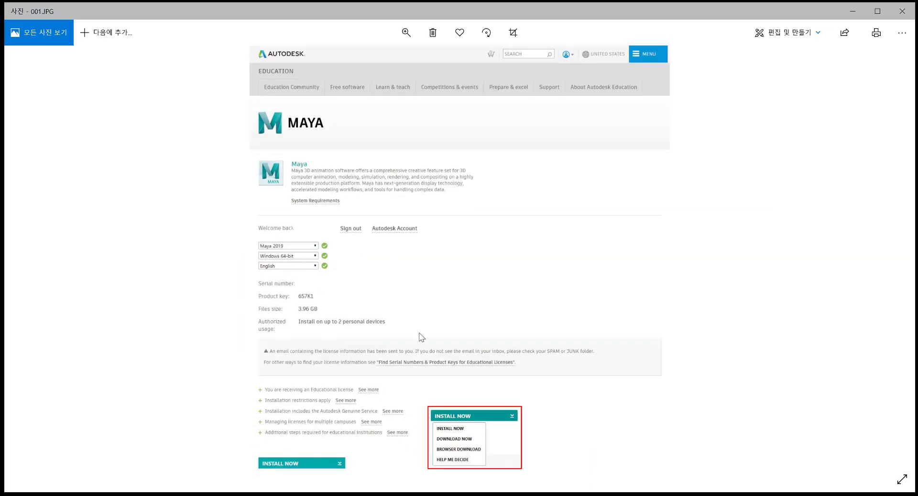
Zoom in on the license details and mark the serial number and product key lines.
{"action": "key", "text": "ctrl+1"}
{"action": "left_click", "coordinate": [290, 295]}
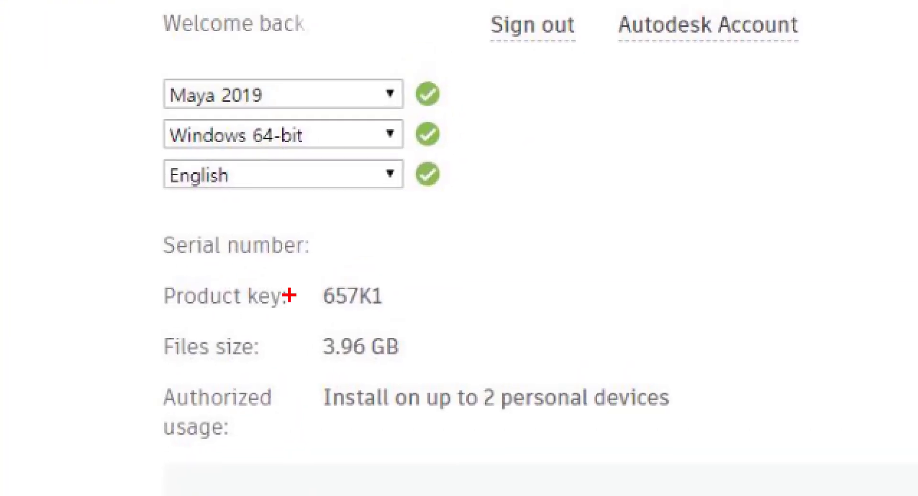
{"action": "mouse_move", "coordinate": [140, 218]}
{"action": "left_mouse_down"}
{"action": "mouse_move", "coordinate": [174, 313]}
{"action": "mouse_move", "coordinate": [428, 242]}
{"action": "mouse_move", "coordinate": [89, 216]}
{"action": "left_mouse_up"}
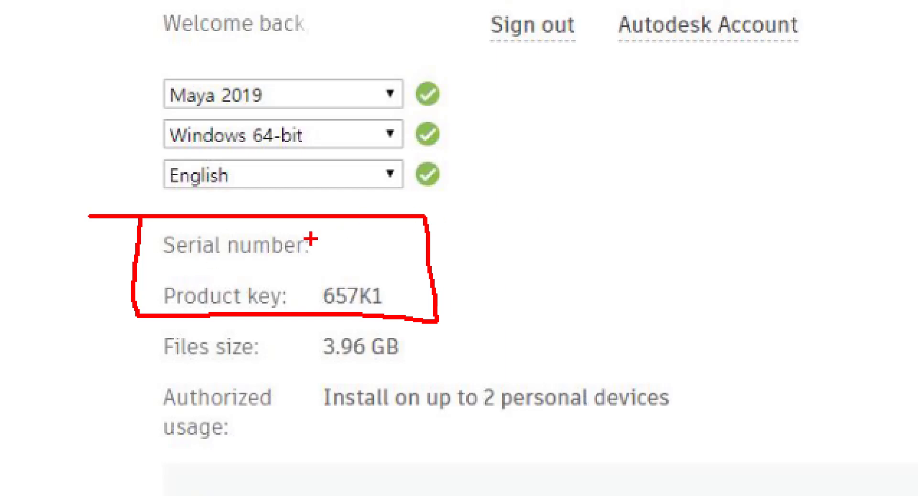
{"action": "left_click_drag", "start_coordinate": [133, 264], "coordinate": [536, 262]}
{"action": "mouse_move", "coordinate": [186, 309]}
{"action": "left_mouse_down"}
{"action": "mouse_move", "coordinate": [426, 318]}
{"action": "mouse_move", "coordinate": [399, 287]}
{"action": "mouse_move", "coordinate": [532, 303]}
{"action": "mouse_move", "coordinate": [522, 328]}
{"action": "left_mouse_up"}
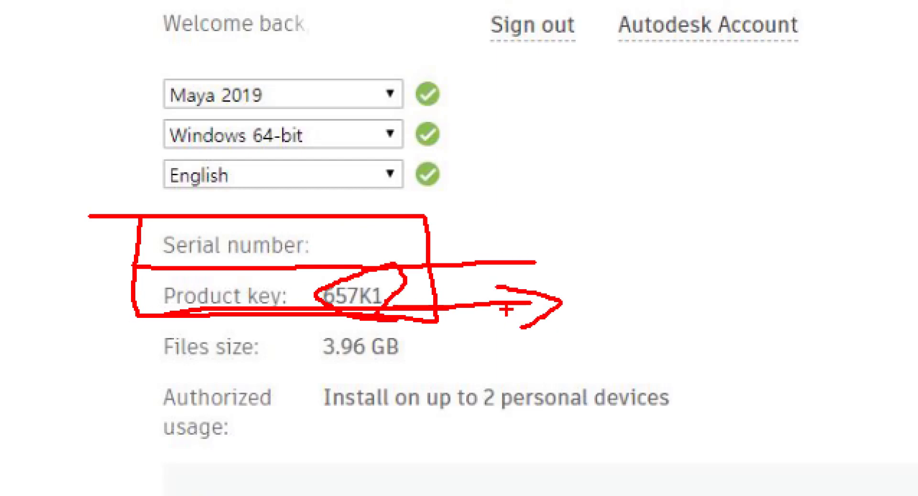
{"action": "left_click_drag", "start_coordinate": [503, 297], "coordinate": [503, 348]}
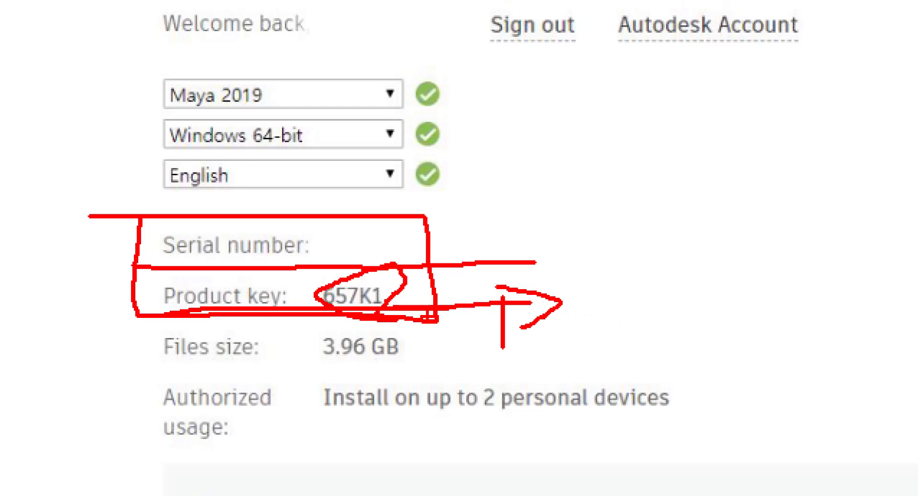
{"action": "left_click_drag", "start_coordinate": [315, 273], "coordinate": [410, 315]}
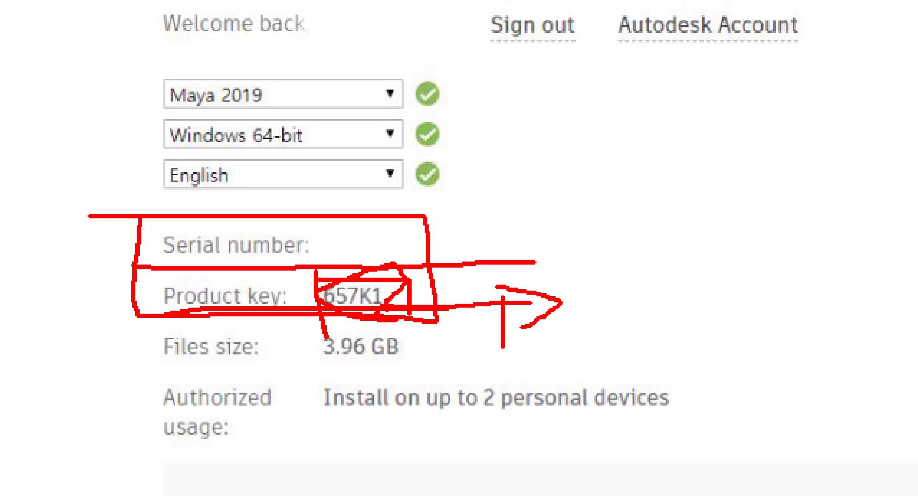
{"action": "mouse_move", "coordinate": [197, 206]}
{"action": "left_mouse_down"}
{"action": "mouse_move", "coordinate": [200, 221]}
{"action": "mouse_move", "coordinate": [217, 219]}
{"action": "left_mouse_up"}
{"action": "mouse_move", "coordinate": [215, 264]}
{"action": "left_mouse_down"}
{"action": "mouse_move", "coordinate": [215, 293]}
{"action": "mouse_move", "coordinate": [251, 269]}
{"action": "left_mouse_up"}
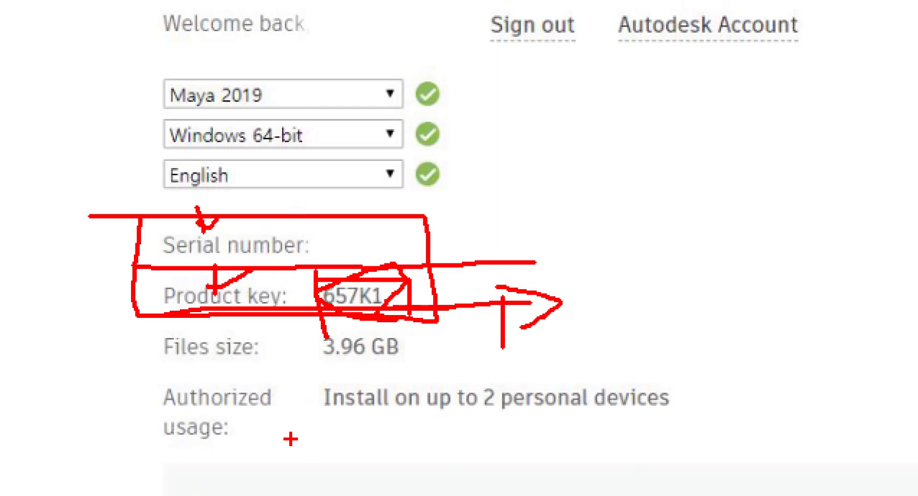
Underline the file size and the authorized usage limit on personal devices in the license details.
{"action": "mouse_move", "coordinate": [313, 363]}
{"action": "left_mouse_down"}
{"action": "mouse_move", "coordinate": [420, 362]}
{"action": "mouse_move", "coordinate": [396, 369]}
{"action": "left_mouse_up"}
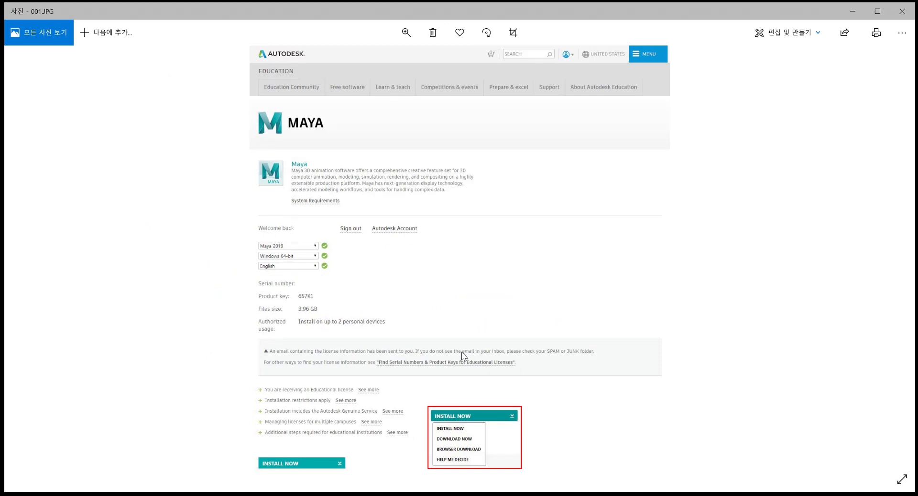
{"action": "left_click_drag", "start_coordinate": [307, 310], "coordinate": [424, 310]}
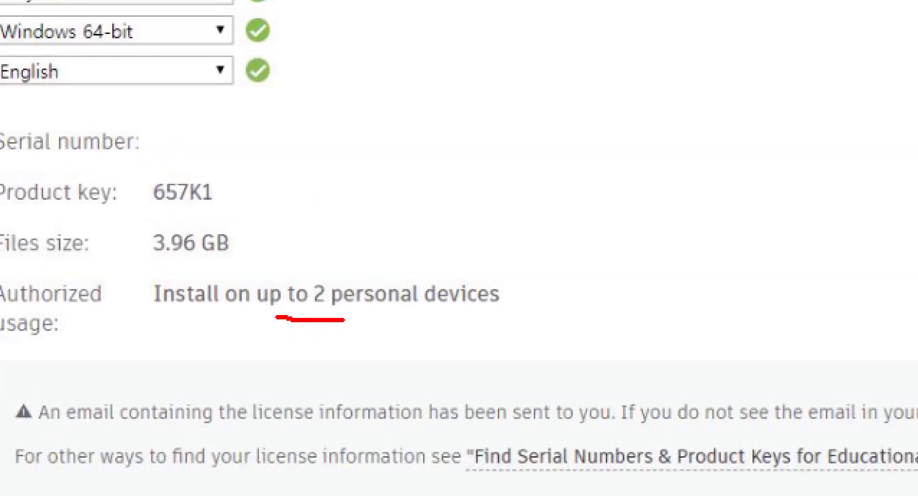
{"action": "mouse_move", "coordinate": [540, 316]}
{"action": "left_mouse_down"}
{"action": "mouse_move", "coordinate": [449, 242]}
{"action": "mouse_move", "coordinate": [295, 248]}
{"action": "mouse_move", "coordinate": [303, 319]}
{"action": "left_mouse_up"}
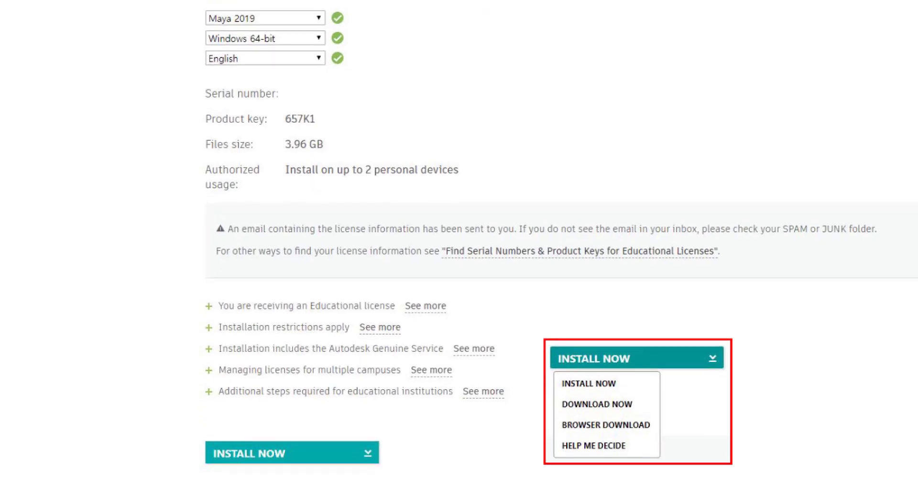
Outline the Install Now button below the license notes on the download page image.
{"action": "mouse_move", "coordinate": [276, 388]}
{"action": "left_mouse_down"}
{"action": "mouse_move", "coordinate": [272, 375]}
{"action": "mouse_move", "coordinate": [307, 358]}
{"action": "left_mouse_up"}
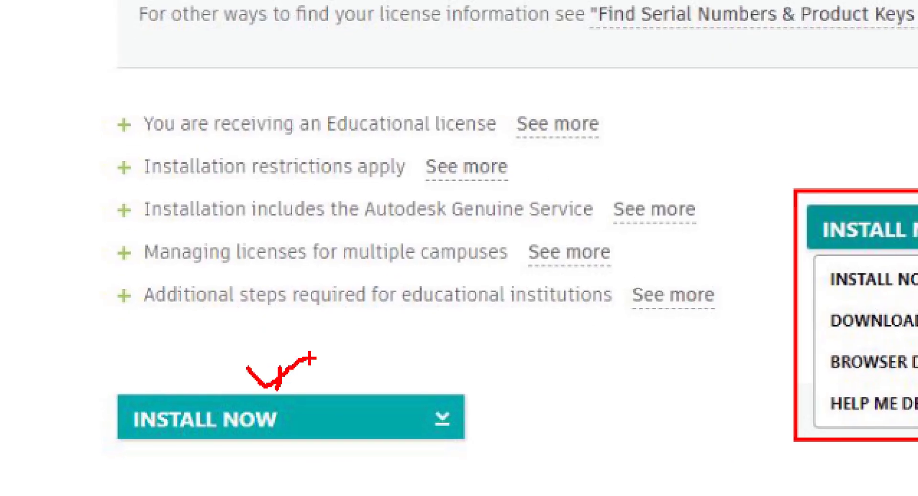
{"action": "mouse_move", "coordinate": [119, 382]}
{"action": "left_mouse_down"}
{"action": "mouse_move", "coordinate": [262, 454]}
{"action": "mouse_move", "coordinate": [174, 383]}
{"action": "mouse_move", "coordinate": [121, 382]}
{"action": "left_mouse_up"}
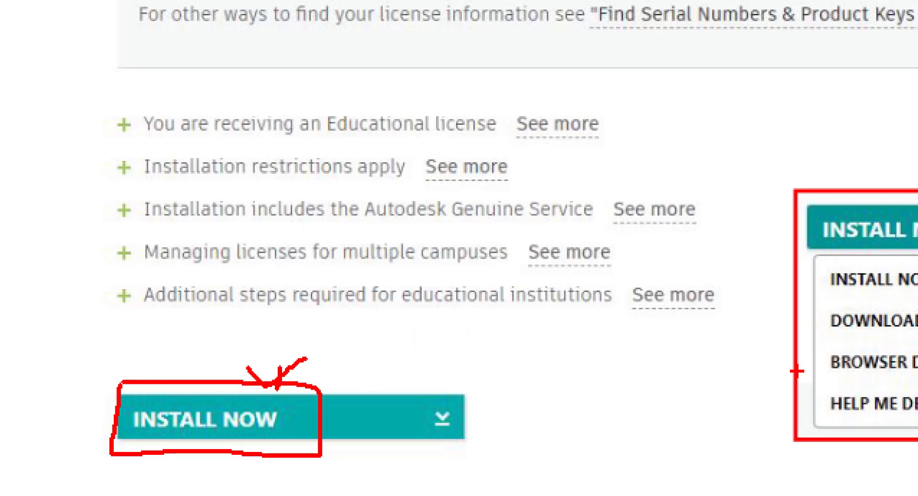
{"action": "key", "text": "Escape"}
Zoom in on the expanded install options and mark Download Now, Browser Download and the Install Now button.
{"action": "key", "text": "ctrl+1"}
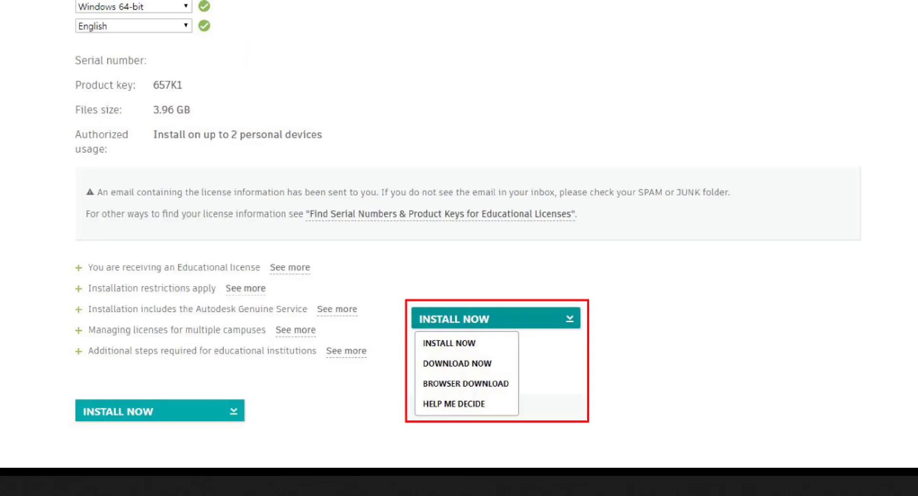
{"action": "scroll", "coordinate": [474, 452], "scroll_direction": "up", "scroll_amount": 1}
{"action": "left_click", "coordinate": [474, 452]}
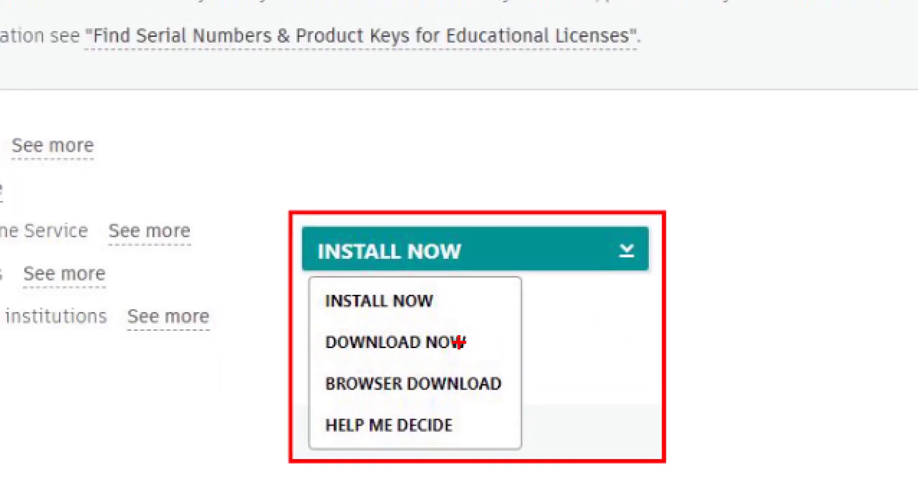
{"action": "left_click_drag", "start_coordinate": [476, 343], "coordinate": [568, 339]}
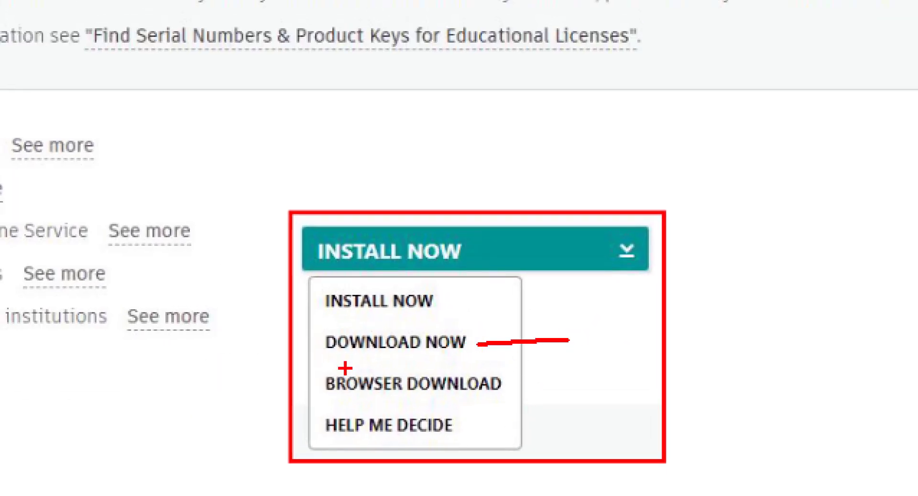
{"action": "mouse_move", "coordinate": [304, 353]}
{"action": "left_mouse_down"}
{"action": "mouse_move", "coordinate": [305, 409]}
{"action": "mouse_move", "coordinate": [526, 410]}
{"action": "mouse_move", "coordinate": [490, 352]}
{"action": "mouse_move", "coordinate": [282, 353]}
{"action": "left_mouse_up"}
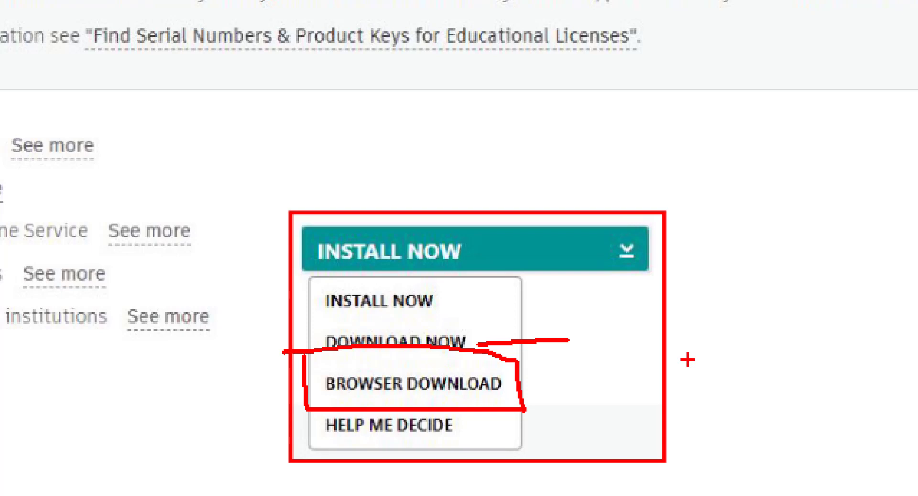
{"action": "mouse_move", "coordinate": [297, 214]}
{"action": "left_mouse_down"}
{"action": "mouse_move", "coordinate": [298, 249]}
{"action": "mouse_move", "coordinate": [318, 270]}
{"action": "mouse_move", "coordinate": [488, 235]}
{"action": "mouse_move", "coordinate": [315, 210]}
{"action": "left_mouse_up"}
{"action": "mouse_move", "coordinate": [414, 163]}
{"action": "left_mouse_down"}
{"action": "mouse_move", "coordinate": [403, 207]}
{"action": "mouse_move", "coordinate": [445, 177]}
{"action": "left_mouse_up"}
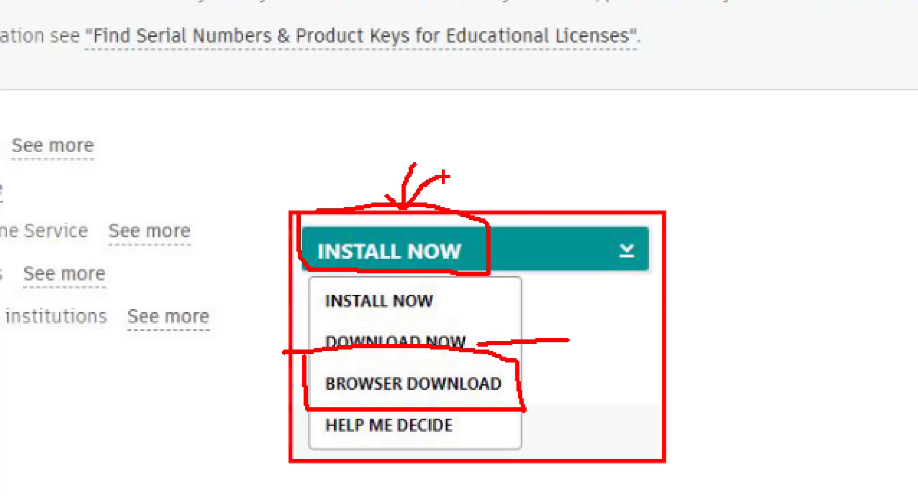
{"action": "mouse_move", "coordinate": [589, 192]}
{"action": "left_mouse_down"}
{"action": "mouse_move", "coordinate": [643, 65]}
{"action": "mouse_move", "coordinate": [500, 216]}
{"action": "left_mouse_up"}
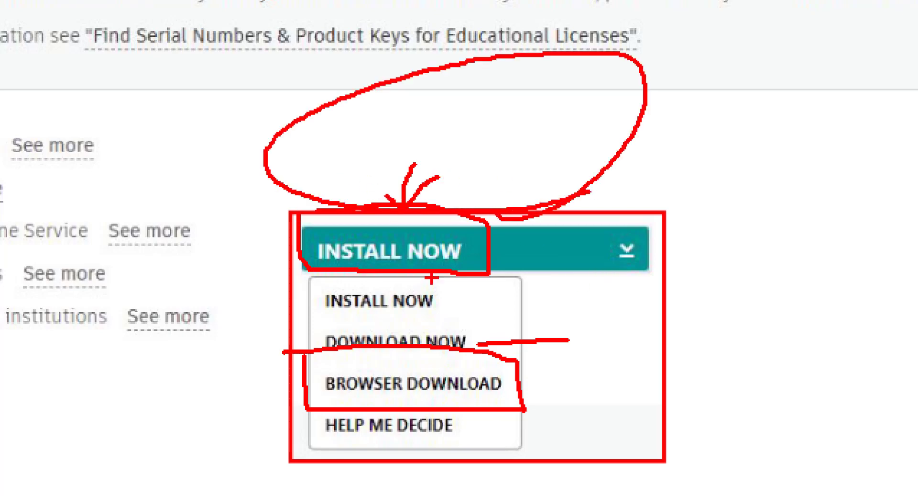
{"action": "key", "text": "Escape"}
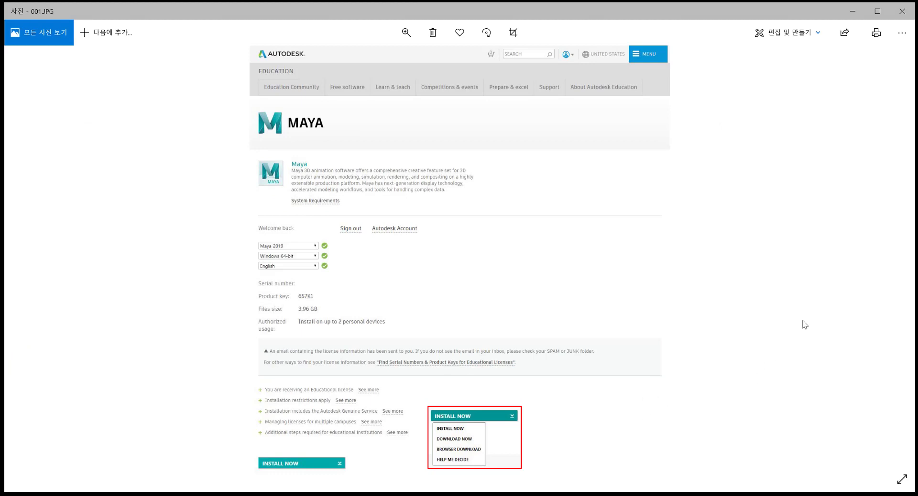
Show the license agreement image 002.JPG and mark its I Accept option and Install button.
{"action": "left_click", "coordinate": [890, 260]}
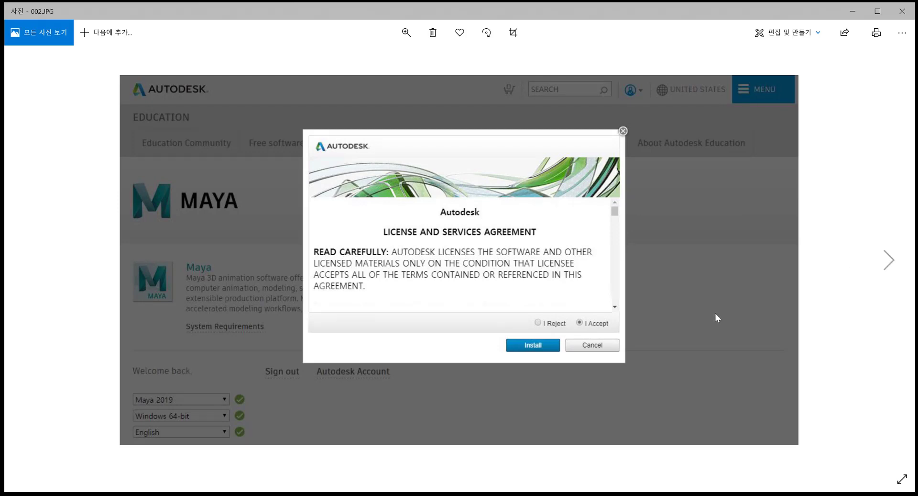
{"action": "key", "text": "ctrl+1"}
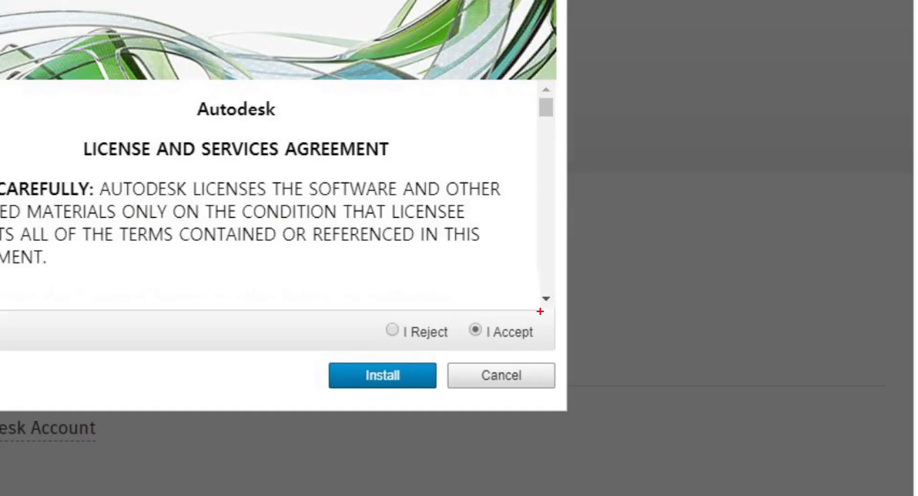
{"action": "left_click_drag", "start_coordinate": [469, 303], "coordinate": [520, 301]}
{"action": "mouse_move", "coordinate": [323, 355]}
{"action": "left_mouse_down"}
{"action": "mouse_move", "coordinate": [420, 400]}
{"action": "mouse_move", "coordinate": [285, 354]}
{"action": "left_mouse_up"}
{"action": "mouse_move", "coordinate": [370, 327]}
{"action": "left_mouse_down"}
{"action": "mouse_move", "coordinate": [367, 359]}
{"action": "mouse_move", "coordinate": [413, 330]}
{"action": "left_mouse_up"}
{"action": "key", "text": "Escape"}
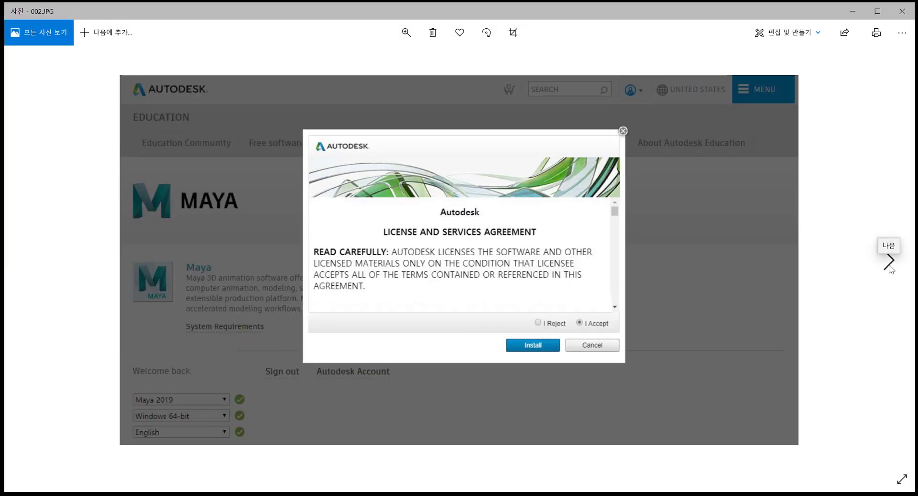
Show image 003.JPG and mark the file downloading dialog, including the Autodesk.exe download and its Open instruction.
{"action": "left_click", "coordinate": [890, 263]}
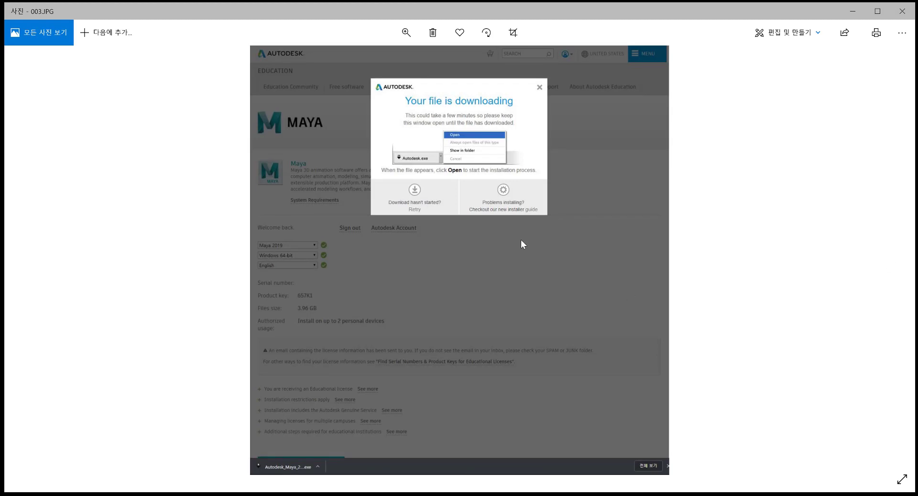
{"action": "key", "text": "ctrl+1"}
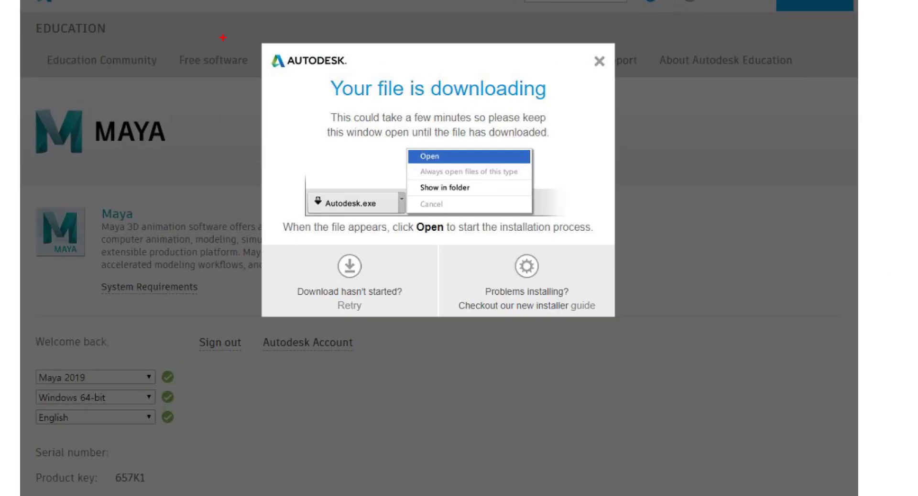
{"action": "left_click_drag", "start_coordinate": [351, 76], "coordinate": [596, 238]}
{"action": "left_click_drag", "start_coordinate": [715, 364], "coordinate": [309, 50]}
{"action": "left_click_drag", "start_coordinate": [540, 120], "coordinate": [612, 208]}
{"action": "mouse_move", "coordinate": [601, 186]}
{"action": "left_mouse_down"}
{"action": "mouse_move", "coordinate": [601, 206]}
{"action": "mouse_move", "coordinate": [635, 218]}
{"action": "left_mouse_up"}
{"action": "mouse_move", "coordinate": [306, 175]}
{"action": "left_mouse_down"}
{"action": "mouse_move", "coordinate": [303, 216]}
{"action": "mouse_move", "coordinate": [352, 178]}
{"action": "mouse_move", "coordinate": [325, 180]}
{"action": "left_mouse_up"}
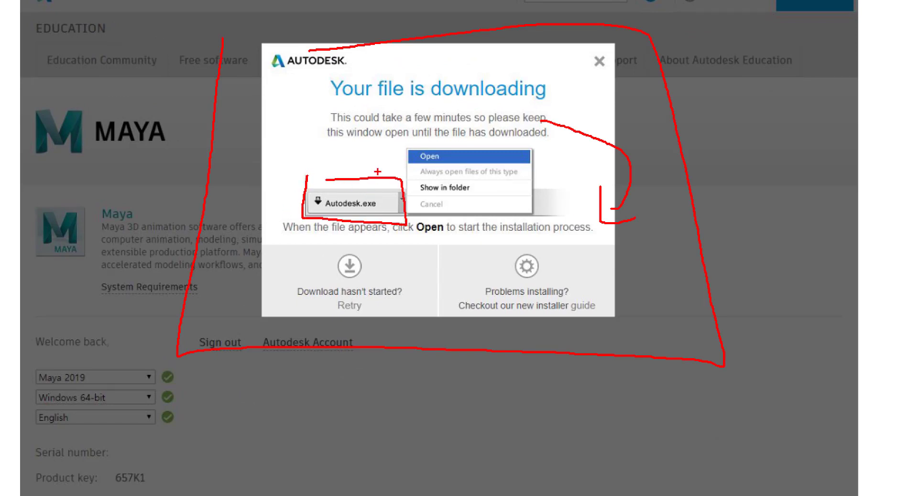
{"action": "mouse_move", "coordinate": [383, 147]}
{"action": "left_mouse_down"}
{"action": "mouse_move", "coordinate": [370, 181]}
{"action": "mouse_move", "coordinate": [397, 167]}
{"action": "left_mouse_up"}
{"action": "mouse_move", "coordinate": [252, 234]}
{"action": "left_mouse_down"}
{"action": "mouse_move", "coordinate": [252, 317]}
{"action": "mouse_move", "coordinate": [574, 226]}
{"action": "mouse_move", "coordinate": [234, 238]}
{"action": "left_mouse_up"}
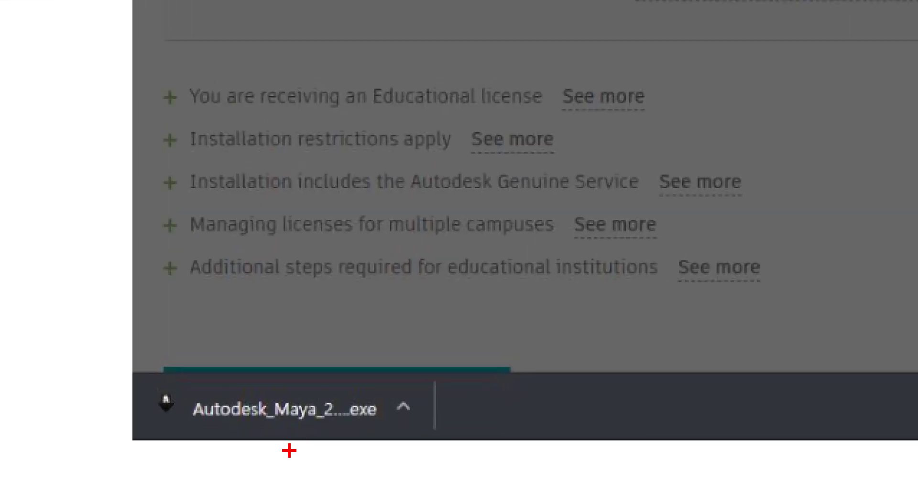
Mark the downloaded Autodesk Maya installer file in image 003.JPG and show the download progress image 010.JPG.
{"action": "mouse_move", "coordinate": [305, 440]}
{"action": "left_mouse_down"}
{"action": "mouse_move", "coordinate": [299, 457]}
{"action": "mouse_move", "coordinate": [293, 447]}
{"action": "left_mouse_up"}
{"action": "mouse_move", "coordinate": [166, 356]}
{"action": "left_mouse_down"}
{"action": "mouse_move", "coordinate": [148, 439]}
{"action": "mouse_move", "coordinate": [433, 354]}
{"action": "mouse_move", "coordinate": [134, 355]}
{"action": "left_mouse_up"}
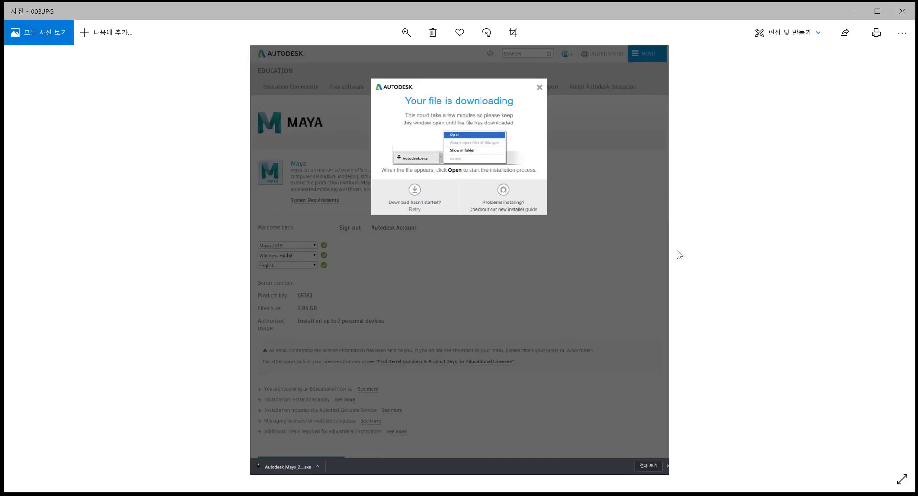
{"action": "left_click", "coordinate": [889, 261]}
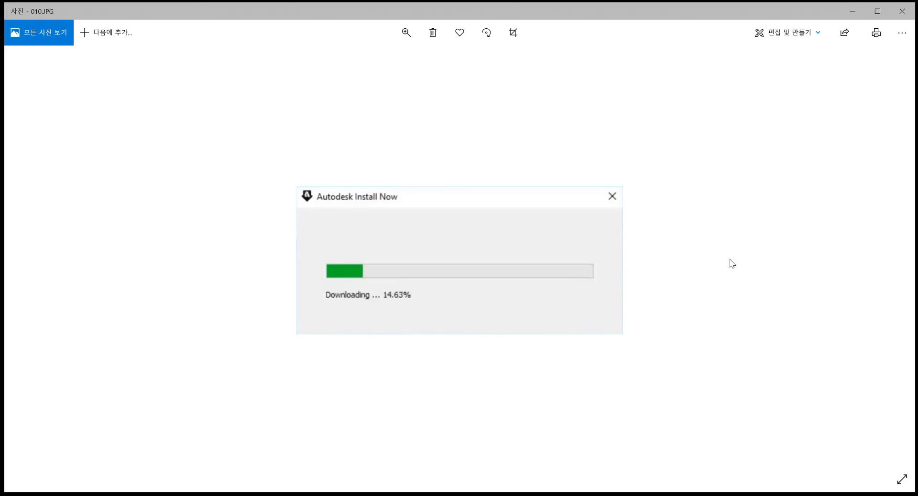
Show the installer start screen image 011.JPG, outline its Install option and draw an arrow pointing to it.
{"action": "left_click", "coordinate": [888, 261]}
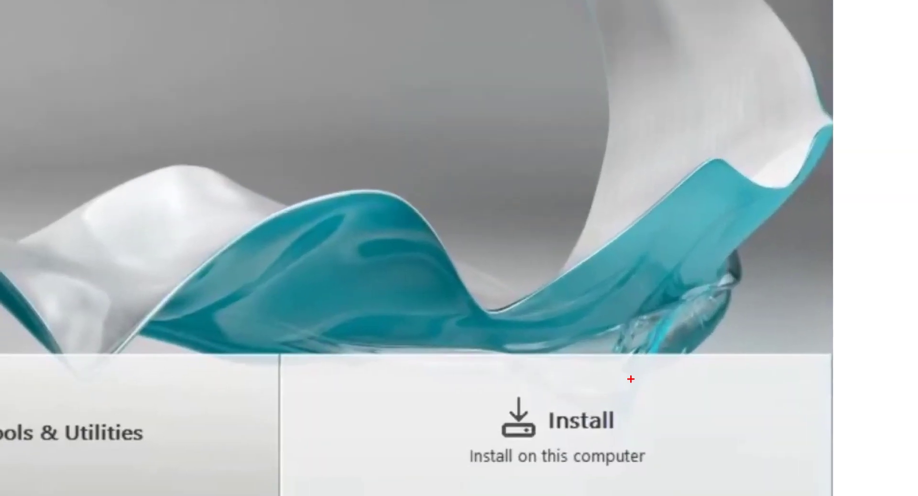
{"action": "mouse_move", "coordinate": [440, 362]}
{"action": "left_mouse_down"}
{"action": "mouse_move", "coordinate": [420, 473]}
{"action": "mouse_move", "coordinate": [677, 398]}
{"action": "mouse_move", "coordinate": [416, 354]}
{"action": "left_mouse_up"}
{"action": "mouse_move", "coordinate": [581, 297]}
{"action": "left_mouse_down"}
{"action": "mouse_move", "coordinate": [570, 368]}
{"action": "mouse_move", "coordinate": [641, 312]}
{"action": "left_mouse_up"}
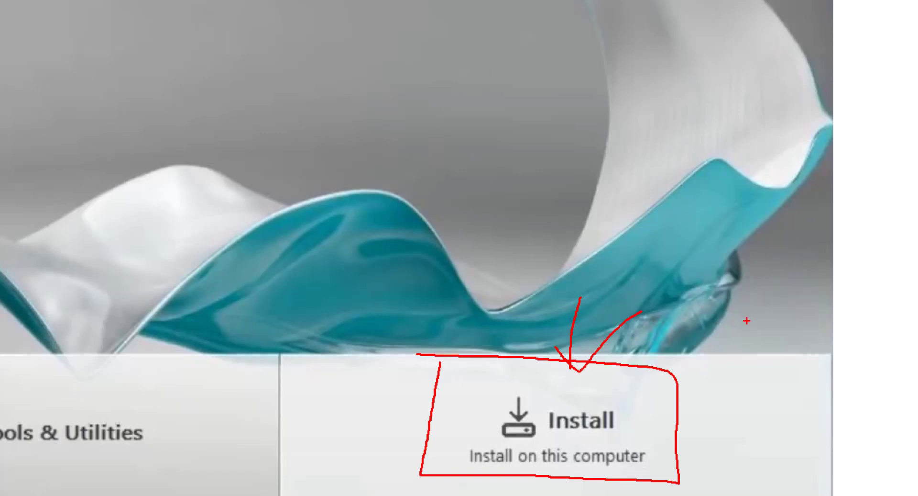
{"action": "key", "text": "Escape"}
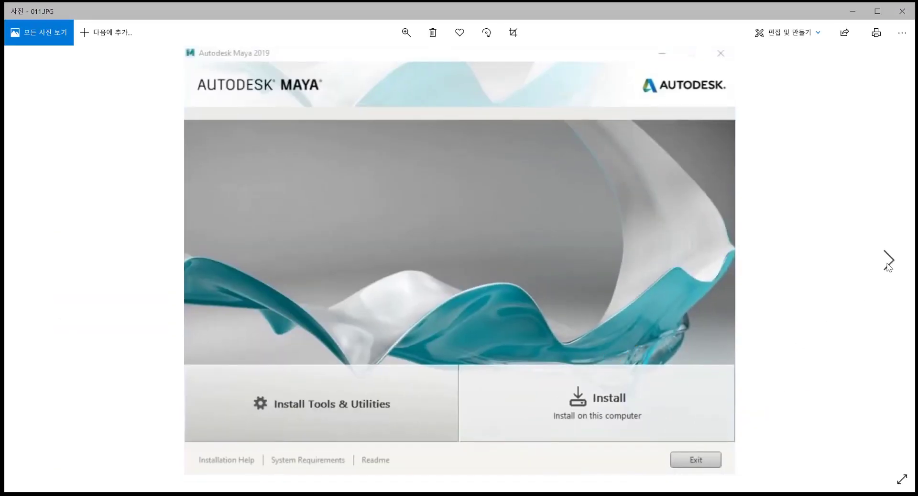
Show image 012.JPG, outline and tick Bifröst Liquids for Maya, and underline Substance in Maya in the component list.
{"action": "left_click", "coordinate": [888, 264]}
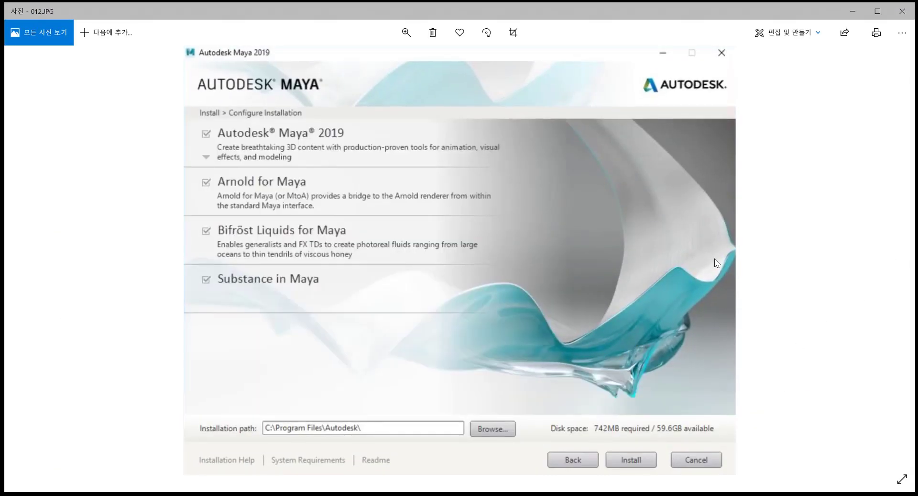
{"action": "key", "text": "ctrl+1"}
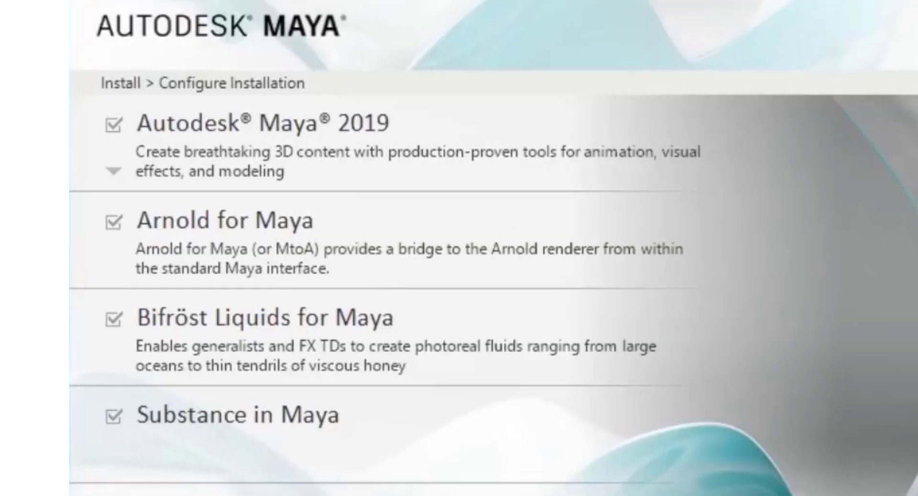
{"action": "left_click", "coordinate": [294, 153]}
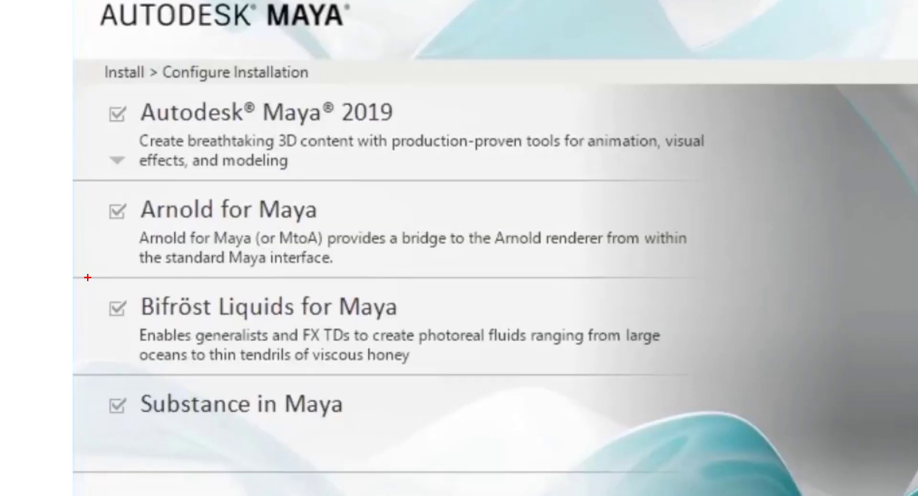
{"action": "mouse_move", "coordinate": [95, 270]}
{"action": "left_mouse_down"}
{"action": "mouse_move", "coordinate": [81, 346]}
{"action": "mouse_move", "coordinate": [223, 364]}
{"action": "mouse_move", "coordinate": [556, 373]}
{"action": "mouse_move", "coordinate": [679, 315]}
{"action": "mouse_move", "coordinate": [287, 269]}
{"action": "mouse_move", "coordinate": [76, 271]}
{"action": "left_mouse_up"}
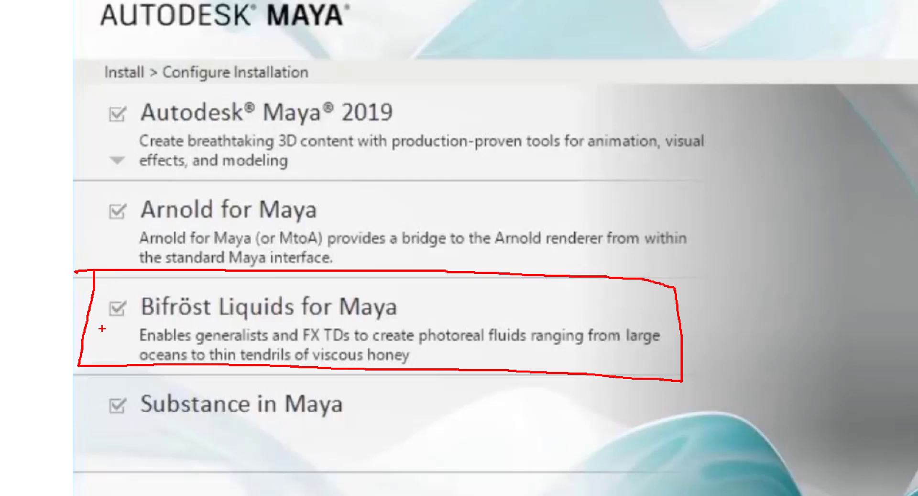
{"action": "mouse_move", "coordinate": [109, 323]}
{"action": "left_mouse_down"}
{"action": "mouse_move", "coordinate": [405, 324]}
{"action": "mouse_move", "coordinate": [393, 278]}
{"action": "mouse_move", "coordinate": [61, 288]}
{"action": "mouse_move", "coordinate": [105, 324]}
{"action": "left_mouse_up"}
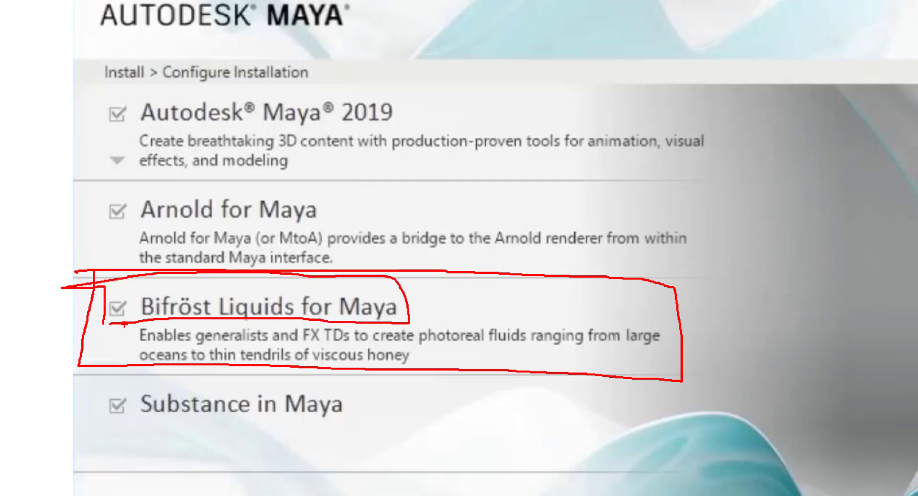
{"action": "mouse_move", "coordinate": [109, 290]}
{"action": "left_mouse_down"}
{"action": "mouse_move", "coordinate": [119, 303]}
{"action": "mouse_move", "coordinate": [154, 281]}
{"action": "left_mouse_up"}
{"action": "left_click_drag", "start_coordinate": [103, 429], "coordinate": [378, 421]}
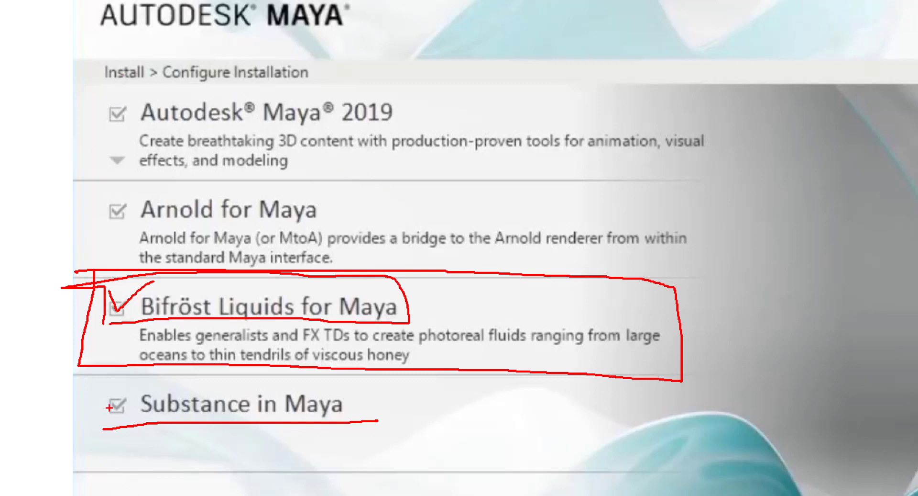
{"action": "key", "text": "Escape"}
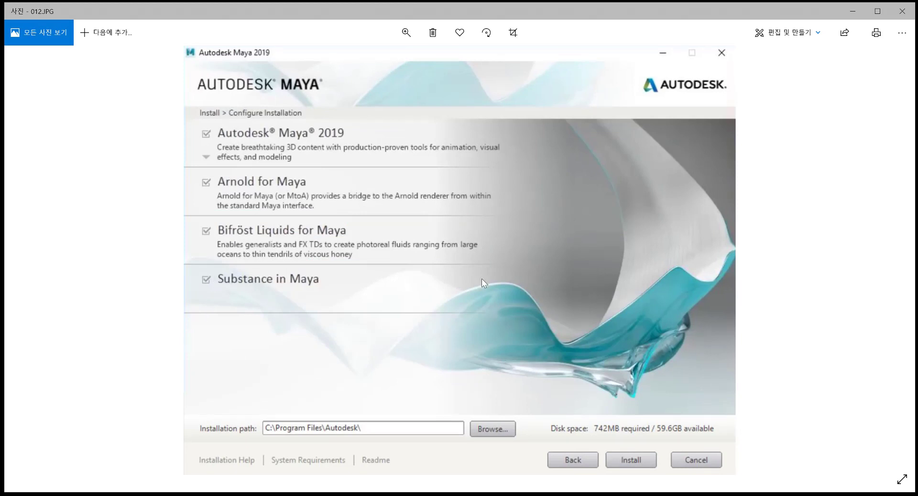
Mark the Install button with an arrow and outline the installation path C:\Program Files\Autodesk\ on image 012.JPG.
{"action": "key", "text": "ctrl+1"}
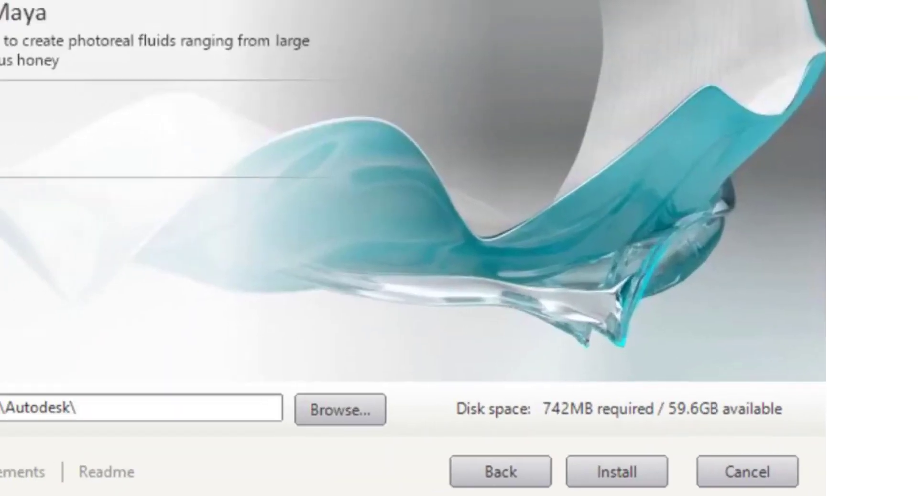
{"action": "left_click", "coordinate": [633, 451]}
{"action": "left_click_drag", "start_coordinate": [644, 410], "coordinate": [643, 442]}
{"action": "mouse_move", "coordinate": [631, 427]}
{"action": "left_mouse_down"}
{"action": "mouse_move", "coordinate": [650, 451]}
{"action": "mouse_move", "coordinate": [685, 423]}
{"action": "left_mouse_up"}
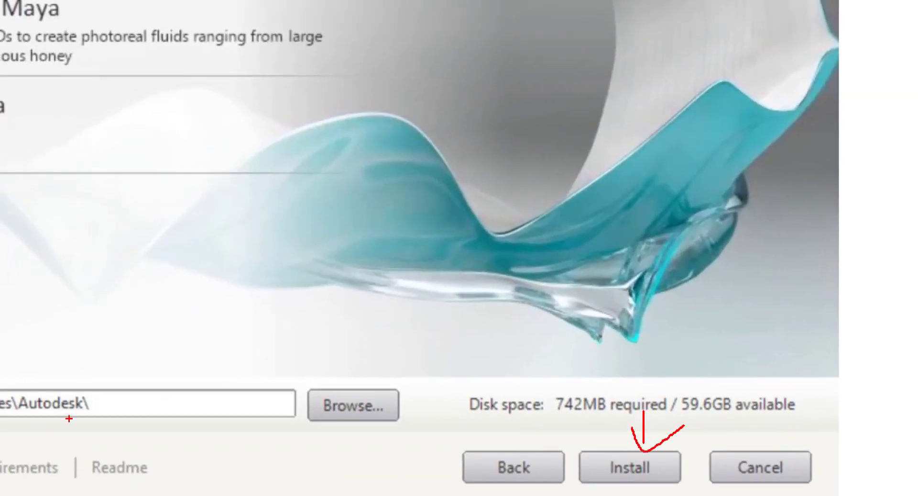
{"action": "mouse_move", "coordinate": [111, 417]}
{"action": "left_mouse_down"}
{"action": "mouse_move", "coordinate": [58, 426]}
{"action": "mouse_move", "coordinate": [51, 355]}
{"action": "mouse_move", "coordinate": [104, 412]}
{"action": "mouse_move", "coordinate": [64, 435]}
{"action": "left_mouse_up"}
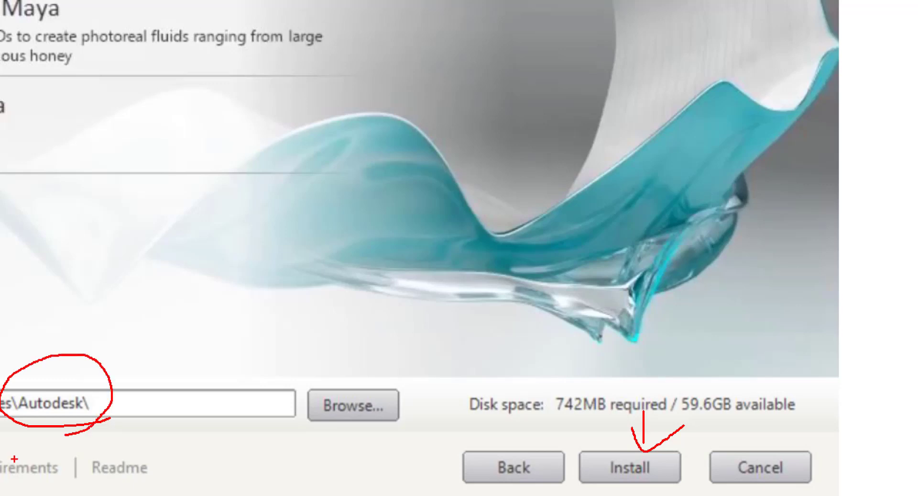
{"action": "key", "text": "Escape"}
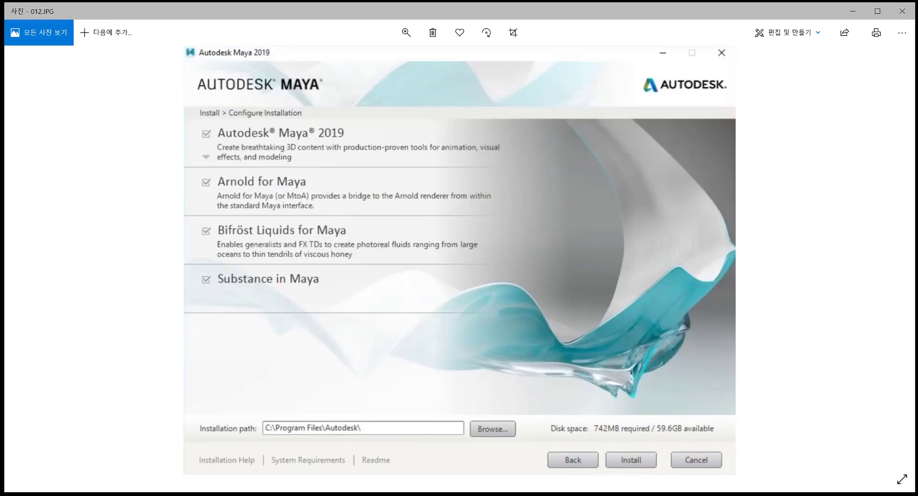
{"action": "key", "text": "ctrl+1"}
{"action": "mouse_move", "coordinate": [265, 411]}
{"action": "left_mouse_down"}
{"action": "mouse_move", "coordinate": [265, 444]}
{"action": "mouse_move", "coordinate": [377, 408]}
{"action": "mouse_move", "coordinate": [249, 411]}
{"action": "left_mouse_up"}
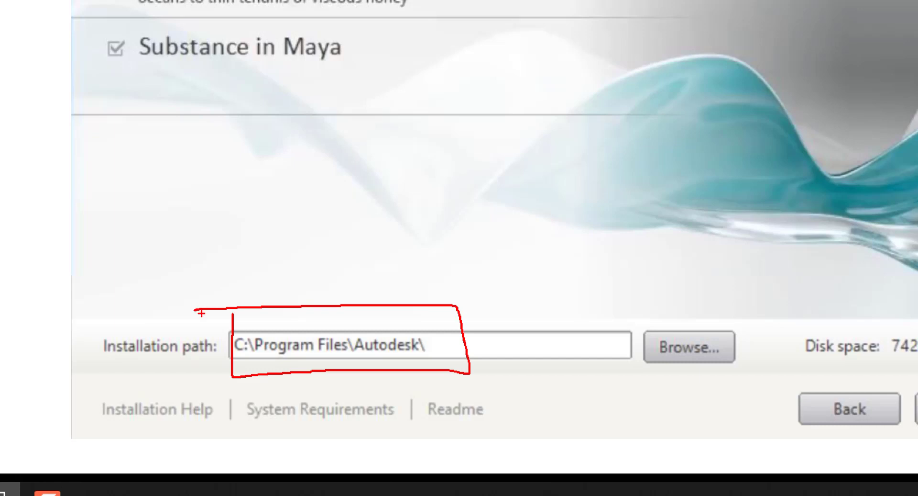
{"action": "key", "text": "Escape"}
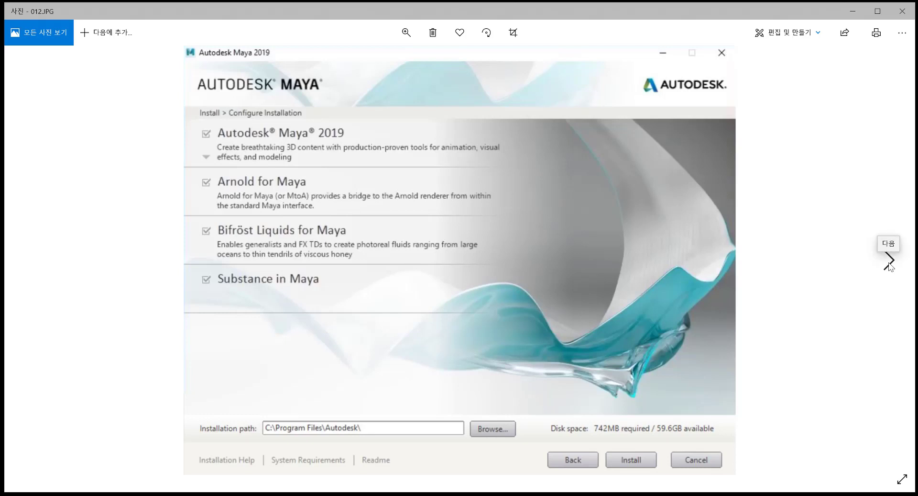
Show the installation progress image 013.JPG and mark its Pause Download and Cancel buttons.
{"action": "left_click", "coordinate": [889, 262]}
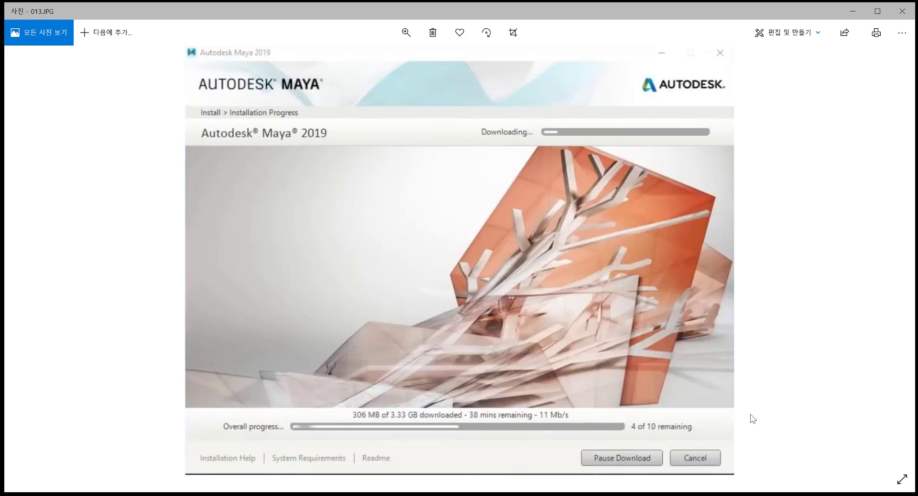
{"action": "key", "text": "ctrl+1"}
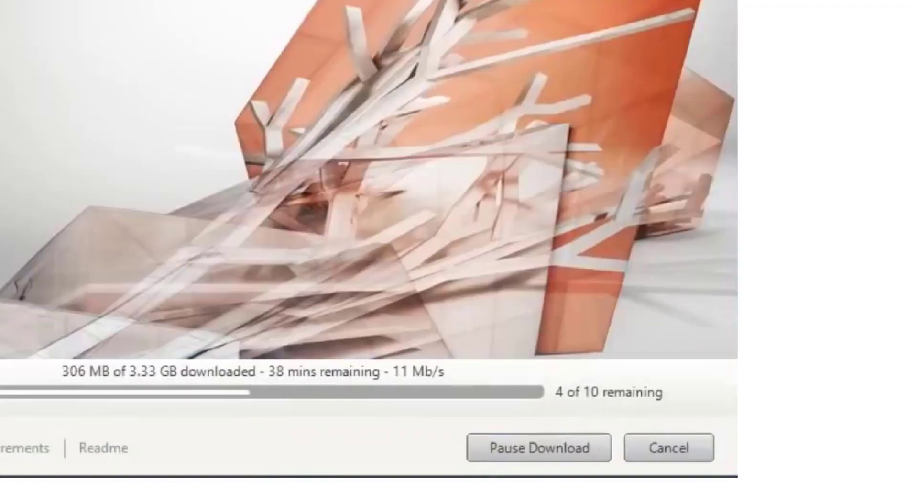
{"action": "left_click", "coordinate": [639, 412]}
{"action": "mouse_move", "coordinate": [608, 380]}
{"action": "left_mouse_down"}
{"action": "mouse_move", "coordinate": [592, 414]}
{"action": "mouse_move", "coordinate": [615, 412]}
{"action": "left_mouse_up"}
{"action": "left_click_drag", "start_coordinate": [752, 386], "coordinate": [715, 422]}
{"action": "left_click_drag", "start_coordinate": [712, 397], "coordinate": [746, 409]}
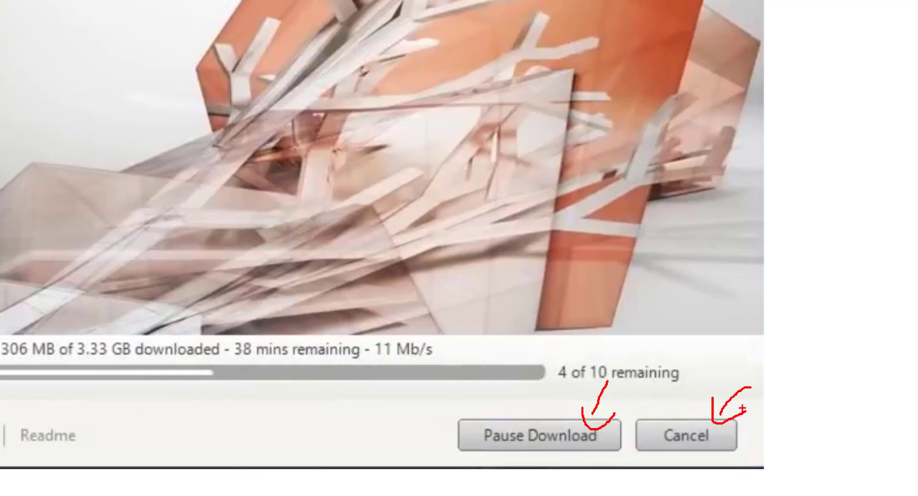
{"action": "mouse_move", "coordinate": [510, 402]}
{"action": "left_mouse_down"}
{"action": "mouse_move", "coordinate": [697, 398]}
{"action": "mouse_move", "coordinate": [552, 408]}
{"action": "left_mouse_up"}
{"action": "mouse_move", "coordinate": [617, 368]}
{"action": "left_mouse_down"}
{"action": "mouse_move", "coordinate": [780, 365]}
{"action": "mouse_move", "coordinate": [783, 382]}
{"action": "left_mouse_up"}
{"action": "left_click_drag", "start_coordinate": [758, 349], "coordinate": [755, 409]}
{"action": "key", "text": "Escape"}
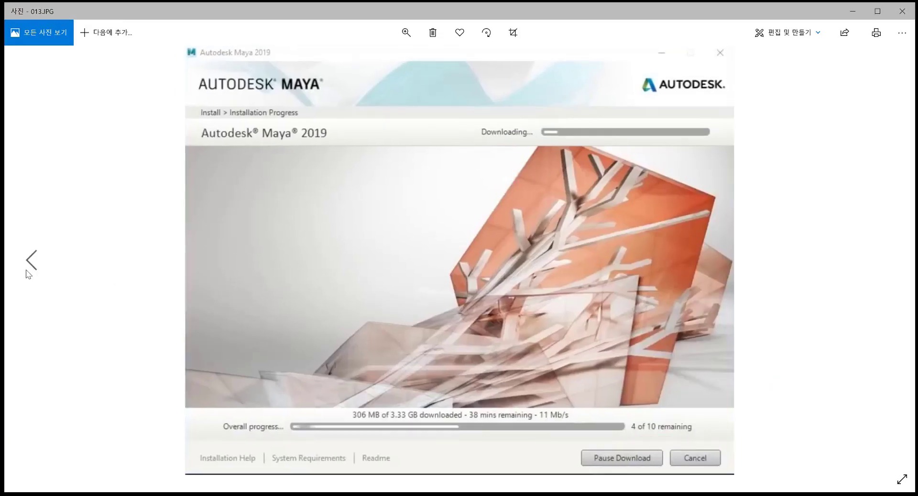
Revisit the installation configuration image 012.JPG and move on to the installation complete image 014.JPG.
{"action": "left_click", "coordinate": [28, 262]}
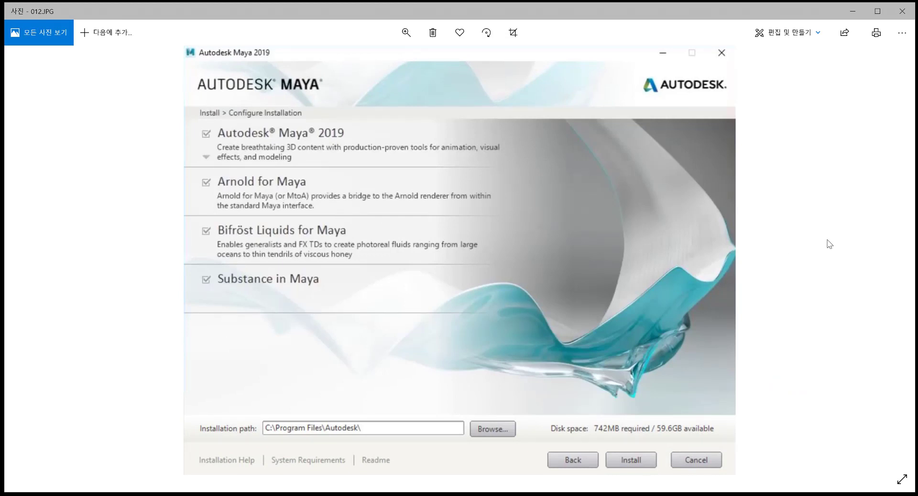
{"action": "left_click", "coordinate": [896, 259]}
{"action": "left_click", "coordinate": [896, 259]}
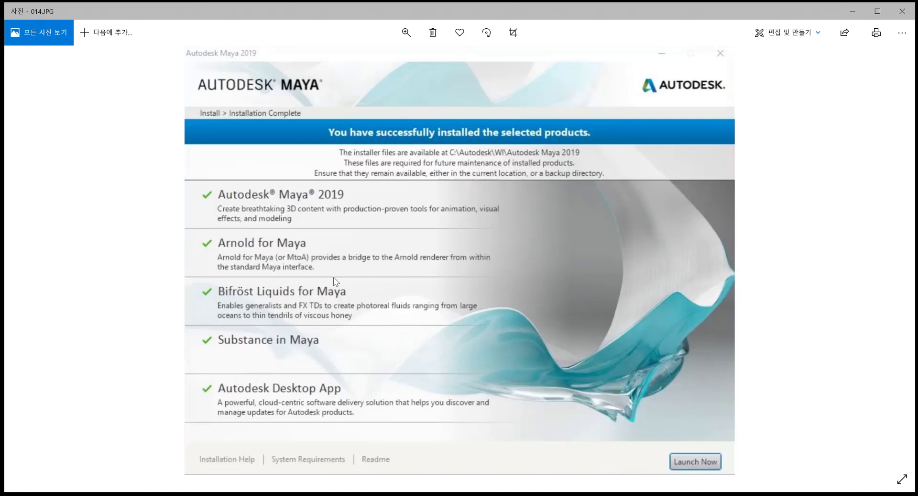
Zoom in on the installed products list and outline and tick the Arnold for Maya entry.
{"action": "key", "text": "ctrl+1"}
{"action": "left_click", "coordinate": [233, 241]}
{"action": "mouse_move", "coordinate": [200, 220]}
{"action": "left_mouse_down"}
{"action": "mouse_move", "coordinate": [192, 256]}
{"action": "mouse_move", "coordinate": [387, 236]}
{"action": "mouse_move", "coordinate": [162, 215]}
{"action": "left_mouse_up"}
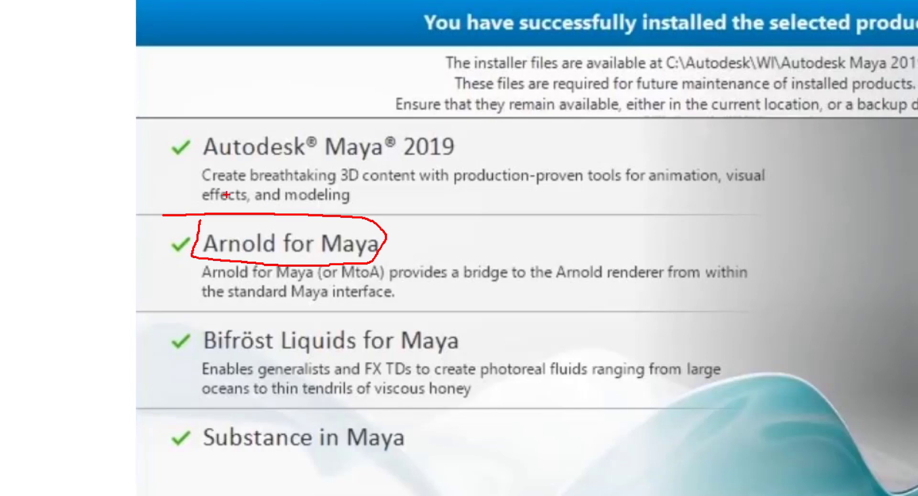
{"action": "left_click_drag", "start_coordinate": [158, 231], "coordinate": [233, 221]}
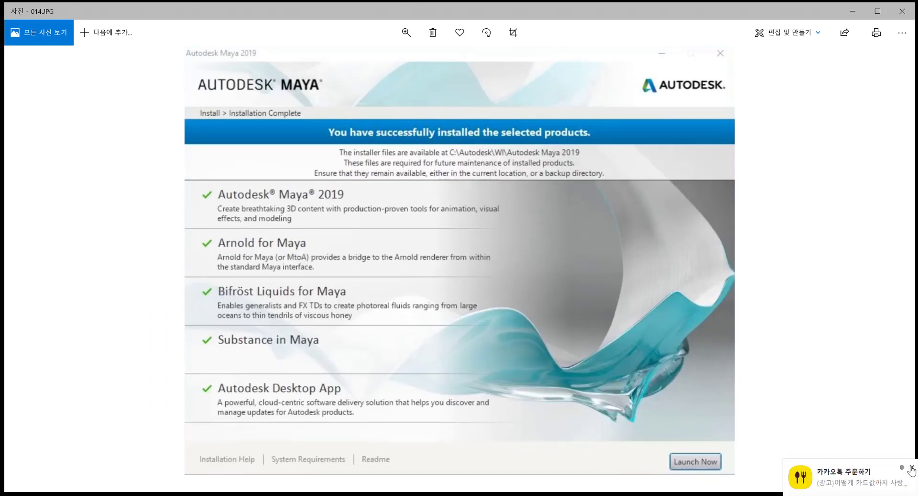
Outline the Launch Now button on image 014.JPG and show the Maya loading image 015.JPG.
{"action": "left_click", "coordinate": [912, 469]}
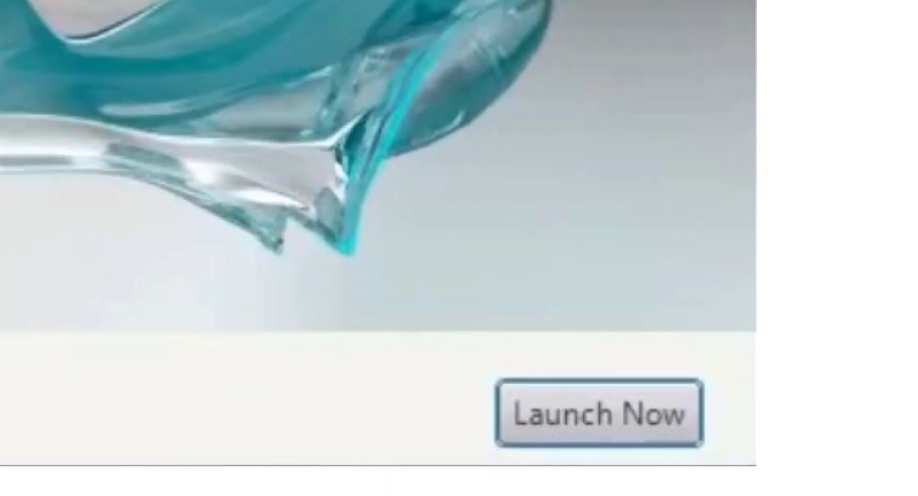
{"action": "mouse_move", "coordinate": [462, 357]}
{"action": "left_mouse_down"}
{"action": "mouse_move", "coordinate": [557, 448]}
{"action": "mouse_move", "coordinate": [718, 384]}
{"action": "mouse_move", "coordinate": [365, 347]}
{"action": "left_mouse_up"}
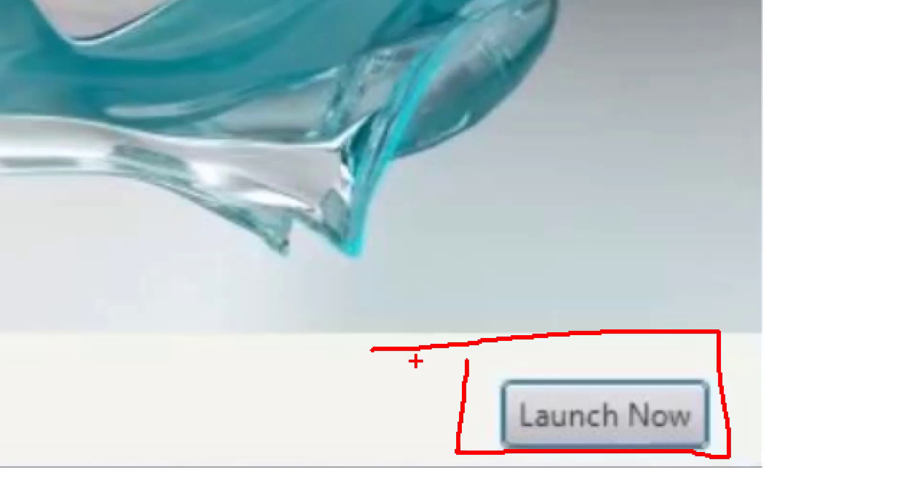
{"action": "mouse_move", "coordinate": [584, 357]}
{"action": "left_mouse_down"}
{"action": "mouse_move", "coordinate": [585, 317]}
{"action": "mouse_move", "coordinate": [624, 321]}
{"action": "left_mouse_up"}
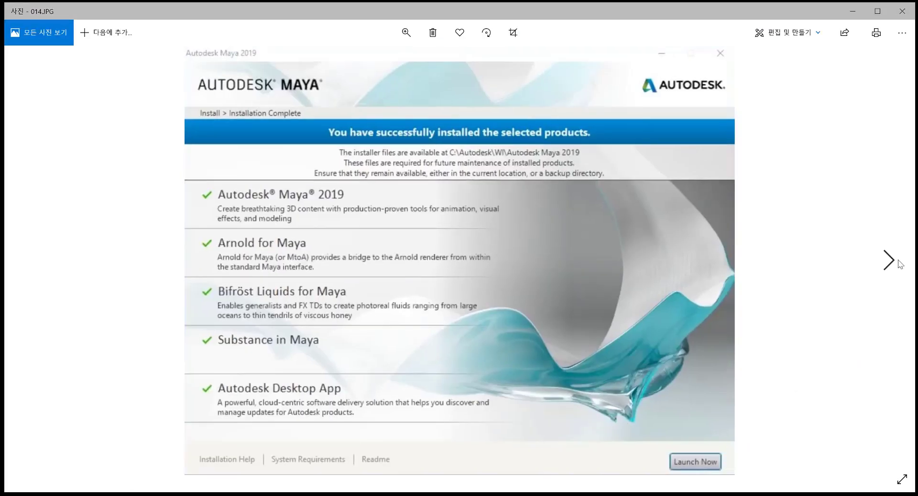
{"action": "left_click", "coordinate": [889, 260]}
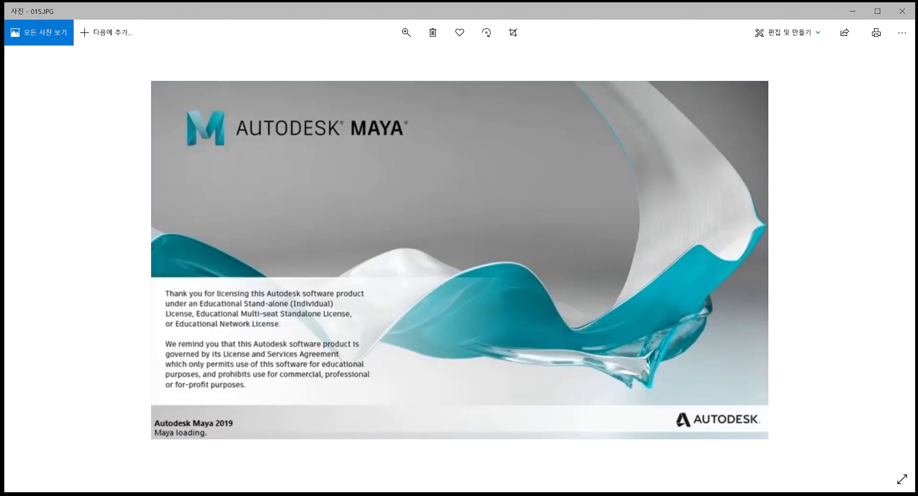
Show image 016.JPG and mark the "enter a serial number" and "start a trial" links, writing 30 below the trial link.
{"action": "left_click", "coordinate": [889, 261]}
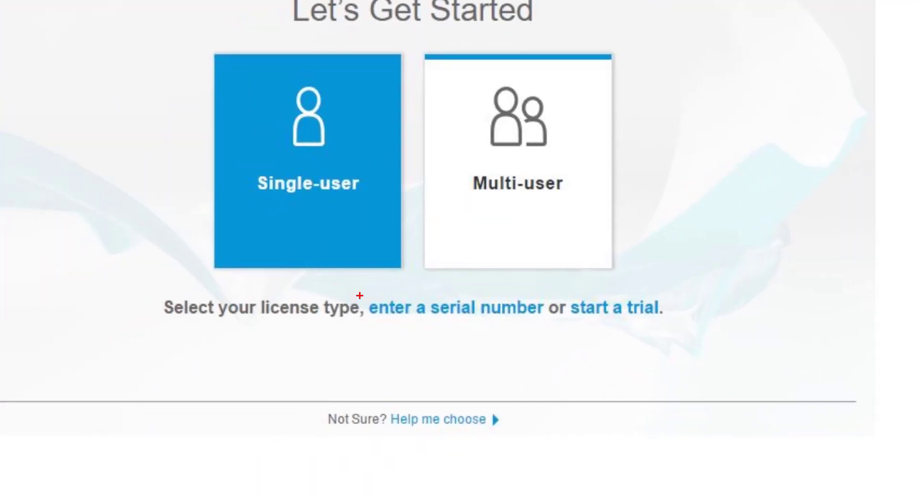
{"action": "mouse_move", "coordinate": [360, 295]}
{"action": "left_mouse_down"}
{"action": "mouse_move", "coordinate": [441, 329]}
{"action": "mouse_move", "coordinate": [546, 300]}
{"action": "mouse_move", "coordinate": [384, 285]}
{"action": "left_mouse_up"}
{"action": "mouse_move", "coordinate": [455, 273]}
{"action": "left_mouse_down"}
{"action": "mouse_move", "coordinate": [475, 283]}
{"action": "mouse_move", "coordinate": [502, 270]}
{"action": "left_mouse_up"}
{"action": "mouse_move", "coordinate": [563, 291]}
{"action": "left_mouse_down"}
{"action": "mouse_move", "coordinate": [690, 286]}
{"action": "mouse_move", "coordinate": [558, 282]}
{"action": "left_mouse_up"}
{"action": "mouse_move", "coordinate": [603, 338]}
{"action": "left_mouse_down"}
{"action": "mouse_move", "coordinate": [624, 345]}
{"action": "mouse_move", "coordinate": [593, 368]}
{"action": "left_mouse_up"}
{"action": "mouse_move", "coordinate": [660, 344]}
{"action": "left_mouse_down"}
{"action": "mouse_move", "coordinate": [688, 355]}
{"action": "mouse_move", "coordinate": [656, 337]}
{"action": "left_mouse_up"}
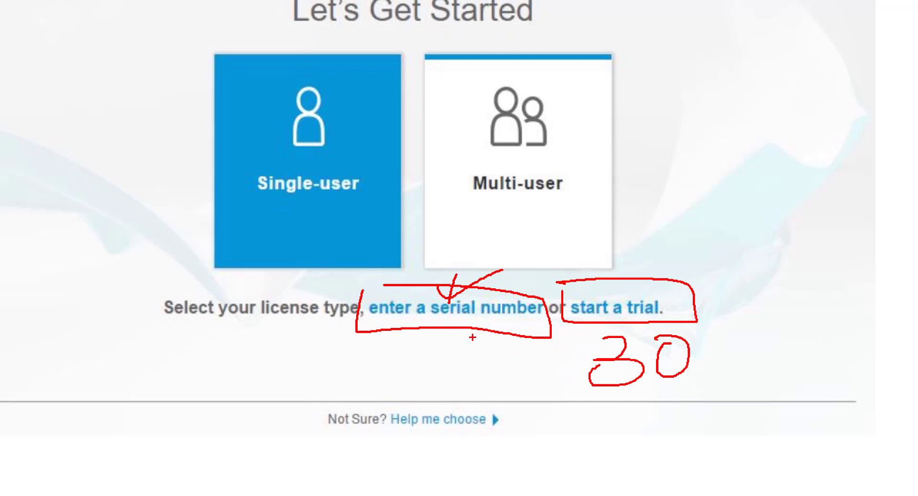
{"action": "mouse_move", "coordinate": [472, 333]}
{"action": "left_mouse_down"}
{"action": "mouse_move", "coordinate": [480, 385]}
{"action": "mouse_move", "coordinate": [508, 352]}
{"action": "mouse_move", "coordinate": [474, 336]}
{"action": "left_mouse_up"}
{"action": "key", "text": "Escape"}
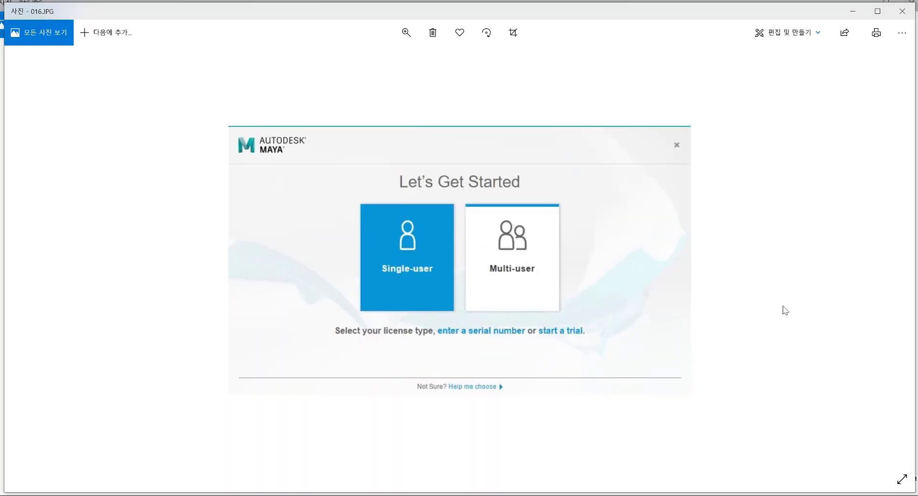
Show the Enter Serial Number and Product Key image and outline its empty Serial Number fields.
{"action": "left_click", "coordinate": [891, 264]}
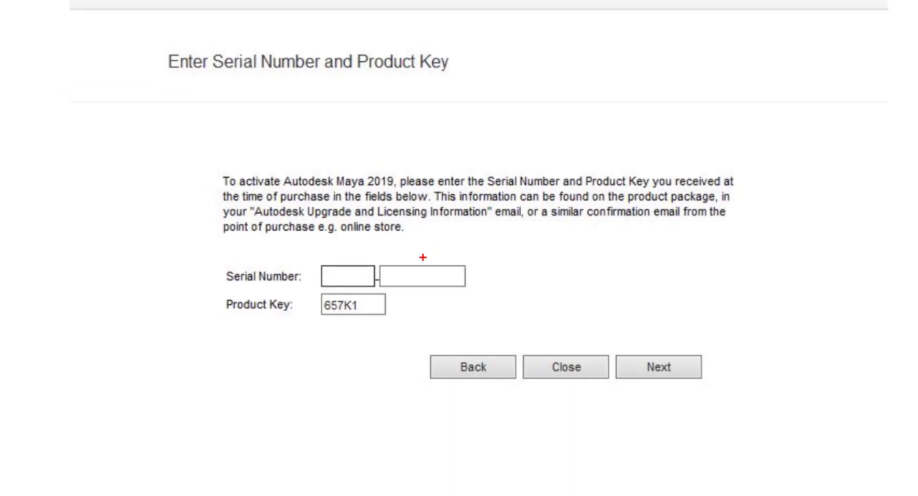
{"action": "mouse_move", "coordinate": [318, 248]}
{"action": "left_mouse_down"}
{"action": "mouse_move", "coordinate": [352, 296]}
{"action": "mouse_move", "coordinate": [489, 262]}
{"action": "mouse_move", "coordinate": [245, 255]}
{"action": "left_mouse_up"}
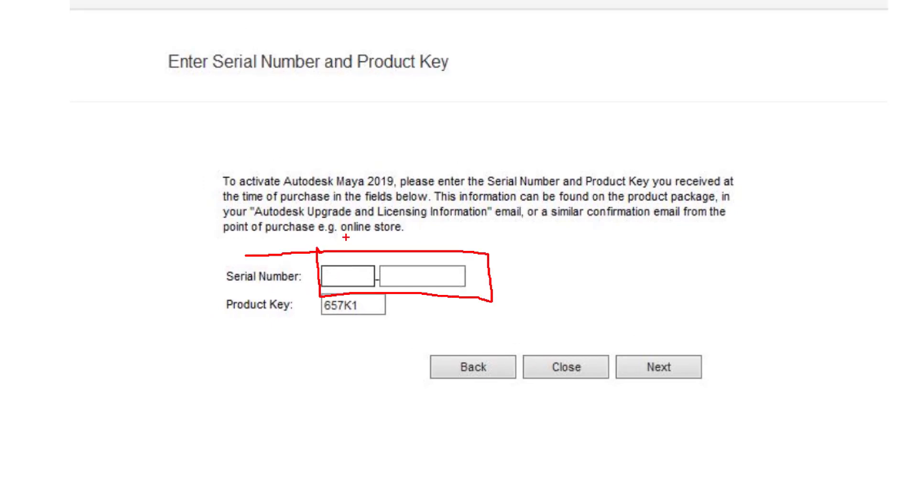
Mark both Serial Number fields, outline the Product Key field and point an arrow at it, and outline the Serial Number fields again.
{"action": "left_click_drag", "start_coordinate": [341, 268], "coordinate": [345, 277]}
{"action": "left_click_drag", "start_coordinate": [416, 252], "coordinate": [417, 281]}
{"action": "mouse_move", "coordinate": [306, 329]}
{"action": "left_mouse_down"}
{"action": "mouse_move", "coordinate": [404, 320]}
{"action": "mouse_move", "coordinate": [299, 289]}
{"action": "mouse_move", "coordinate": [310, 330]}
{"action": "left_mouse_up"}
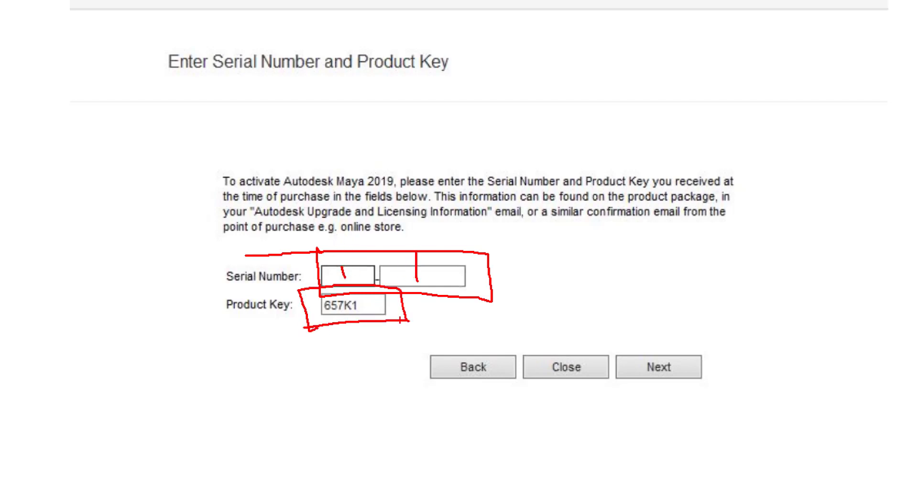
{"action": "mouse_move", "coordinate": [391, 311]}
{"action": "left_mouse_down"}
{"action": "mouse_move", "coordinate": [452, 307]}
{"action": "mouse_move", "coordinate": [408, 329]}
{"action": "left_mouse_up"}
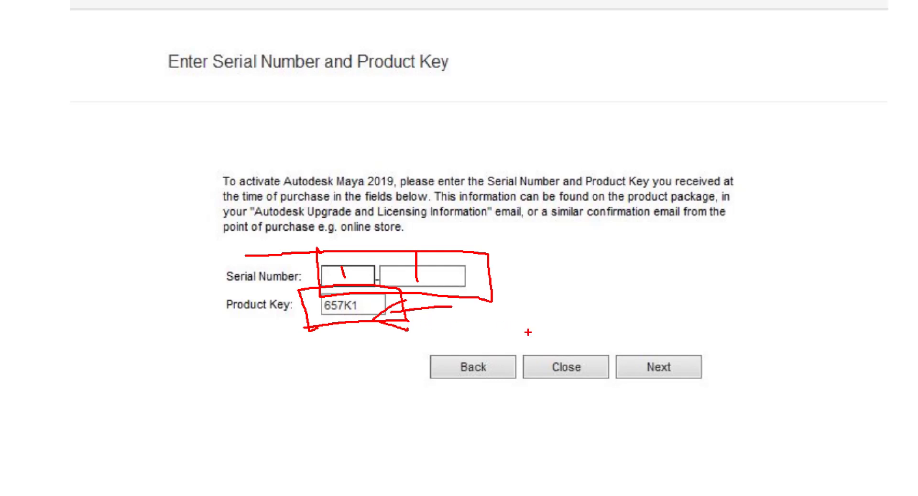
{"action": "mouse_move", "coordinate": [325, 332]}
{"action": "left_mouse_down"}
{"action": "mouse_move", "coordinate": [389, 313]}
{"action": "mouse_move", "coordinate": [325, 332]}
{"action": "left_mouse_up"}
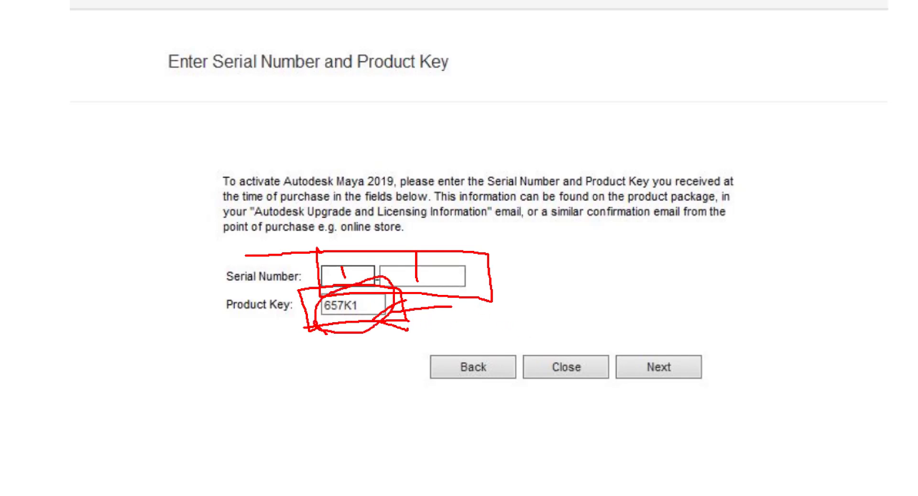
{"action": "left_click_drag", "start_coordinate": [417, 286], "coordinate": [376, 320]}
{"action": "left_click_drag", "start_coordinate": [382, 289], "coordinate": [410, 328]}
{"action": "mouse_move", "coordinate": [304, 249]}
{"action": "left_mouse_down"}
{"action": "mouse_move", "coordinate": [304, 289]}
{"action": "mouse_move", "coordinate": [487, 303]}
{"action": "mouse_move", "coordinate": [328, 250]}
{"action": "left_mouse_up"}
Draw a downward arrow onto the Next button, clear the annotations and show image 018.JPG of the opened Maya workspace.
{"action": "left_click_drag", "start_coordinate": [662, 317], "coordinate": [662, 369]}
{"action": "left_click_drag", "start_coordinate": [621, 343], "coordinate": [694, 332]}
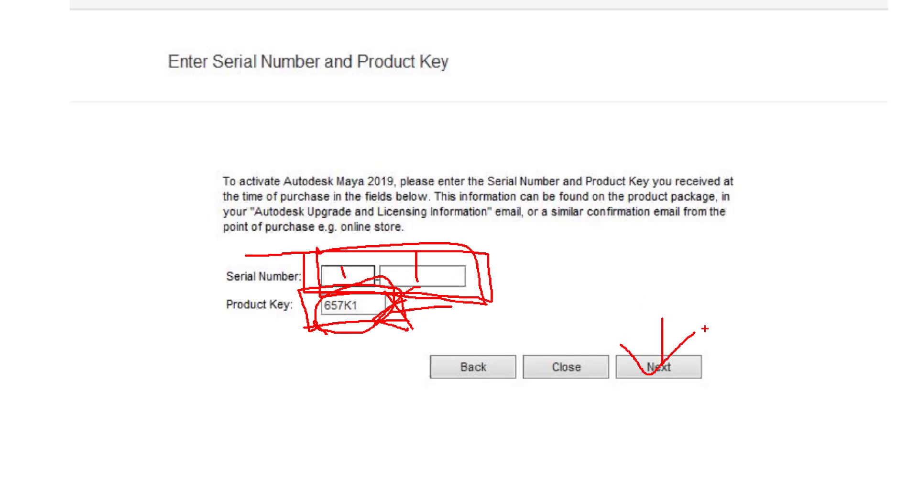
{"action": "key", "text": "Escape"}
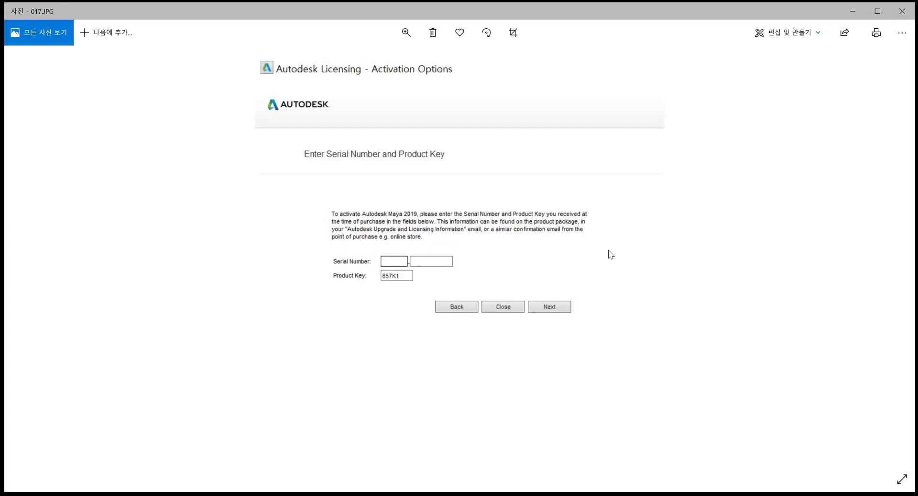
{"action": "left_click", "coordinate": [897, 264]}
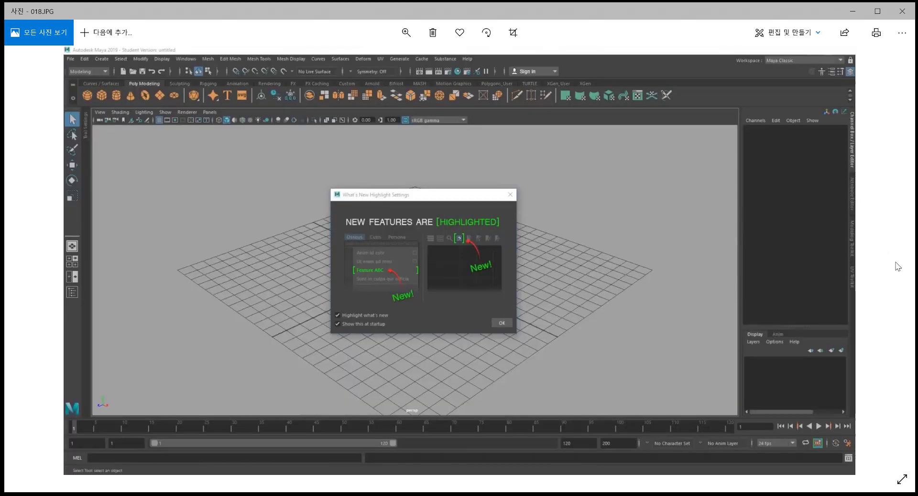